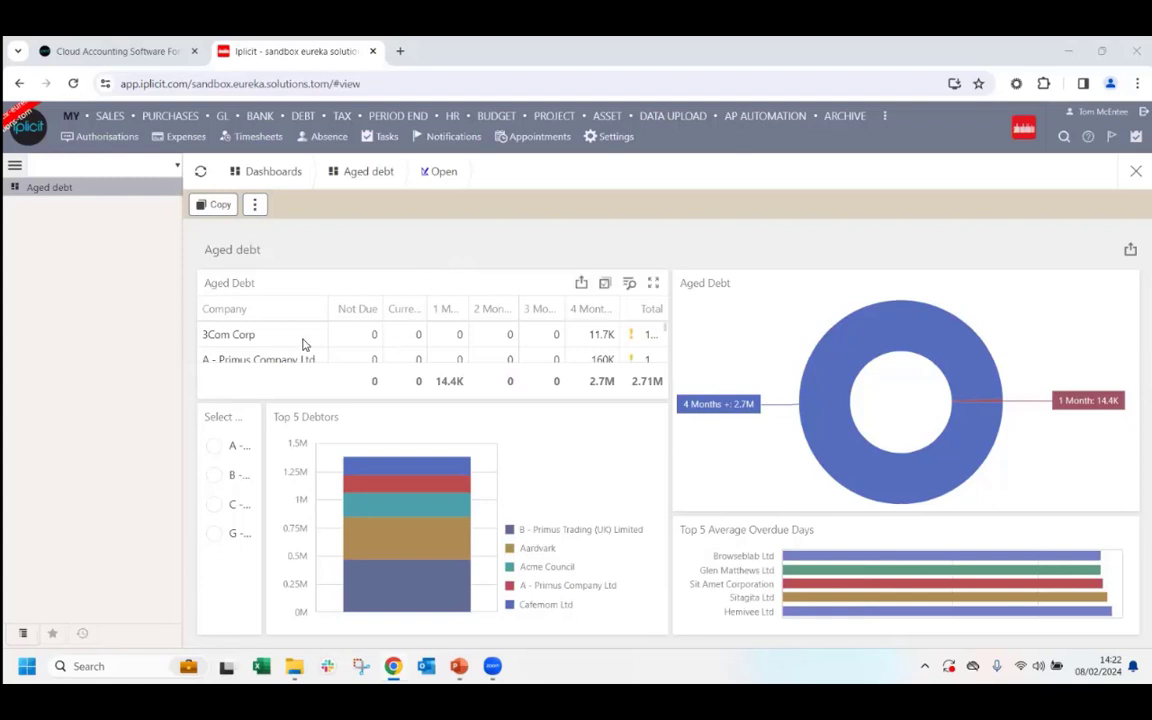
Step: Browse the Analytics area by viewing the dashboards list and the Enquiries page
click(884, 116)
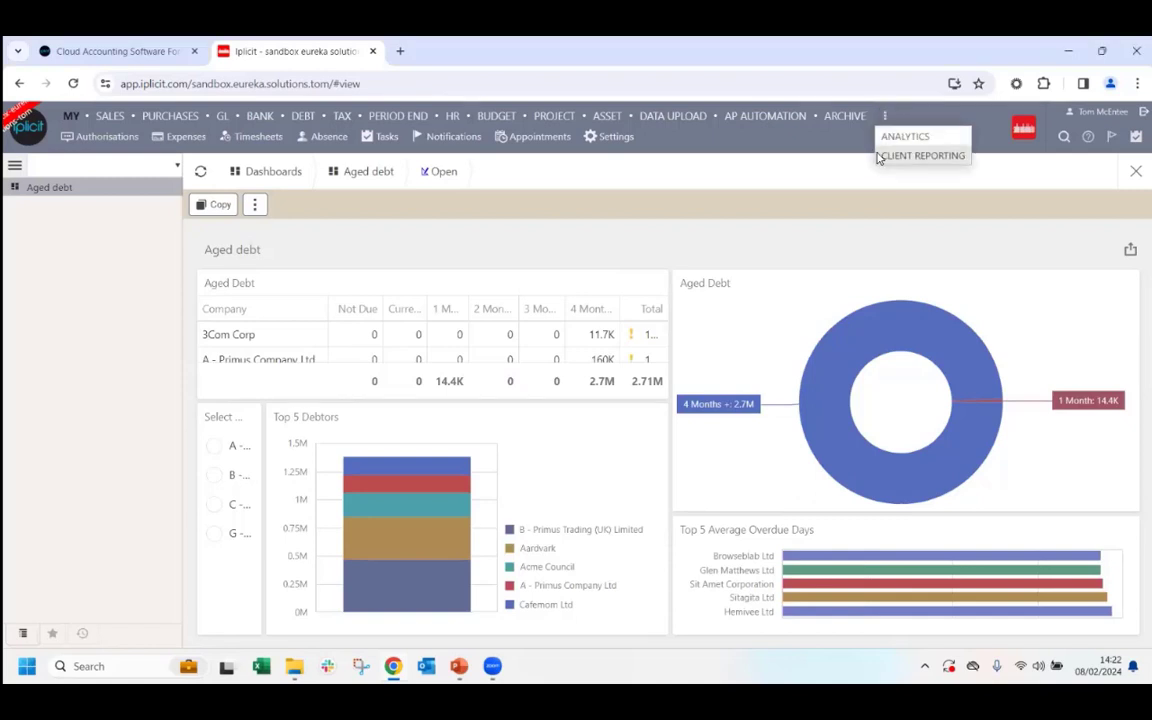
click(890, 136)
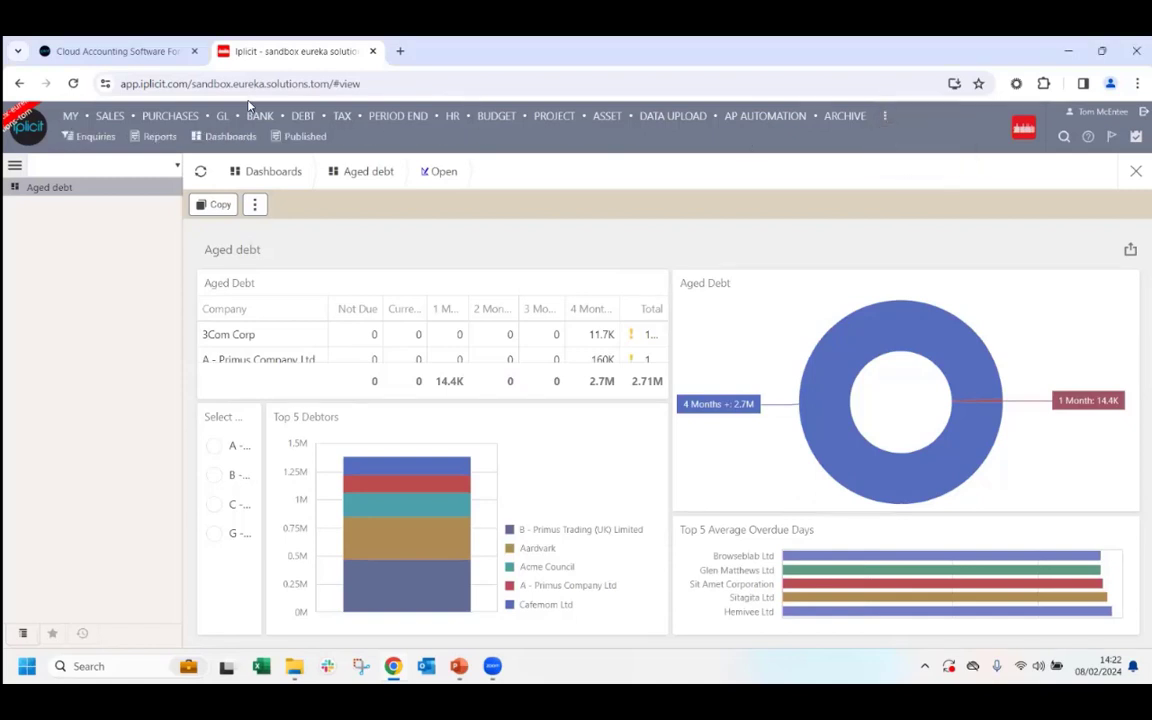
click(222, 138)
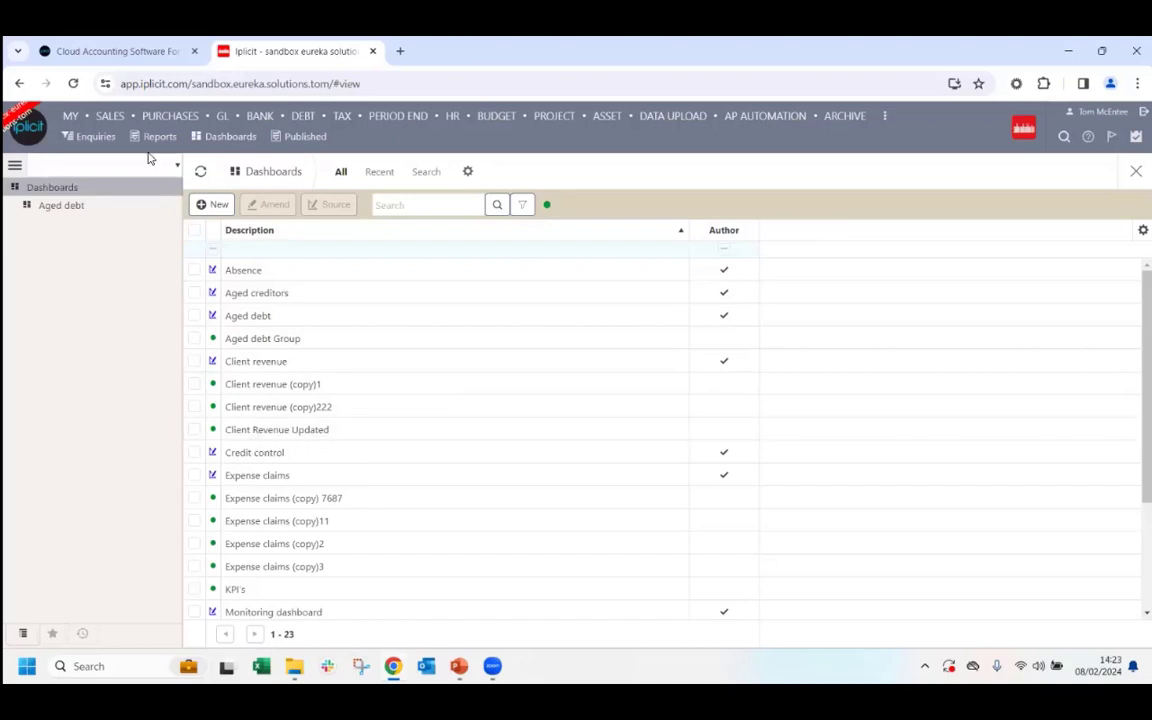
click(91, 142)
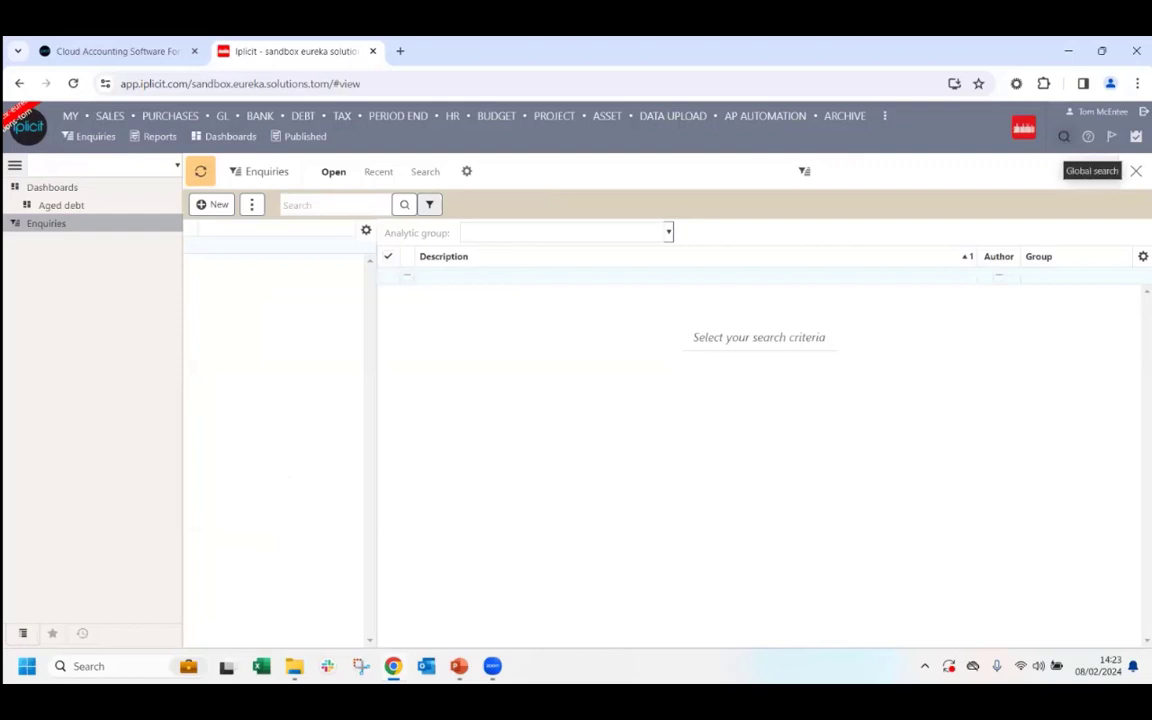
Step: Try the black and purple colour themes, and return to the grey header theme
click(1023, 127)
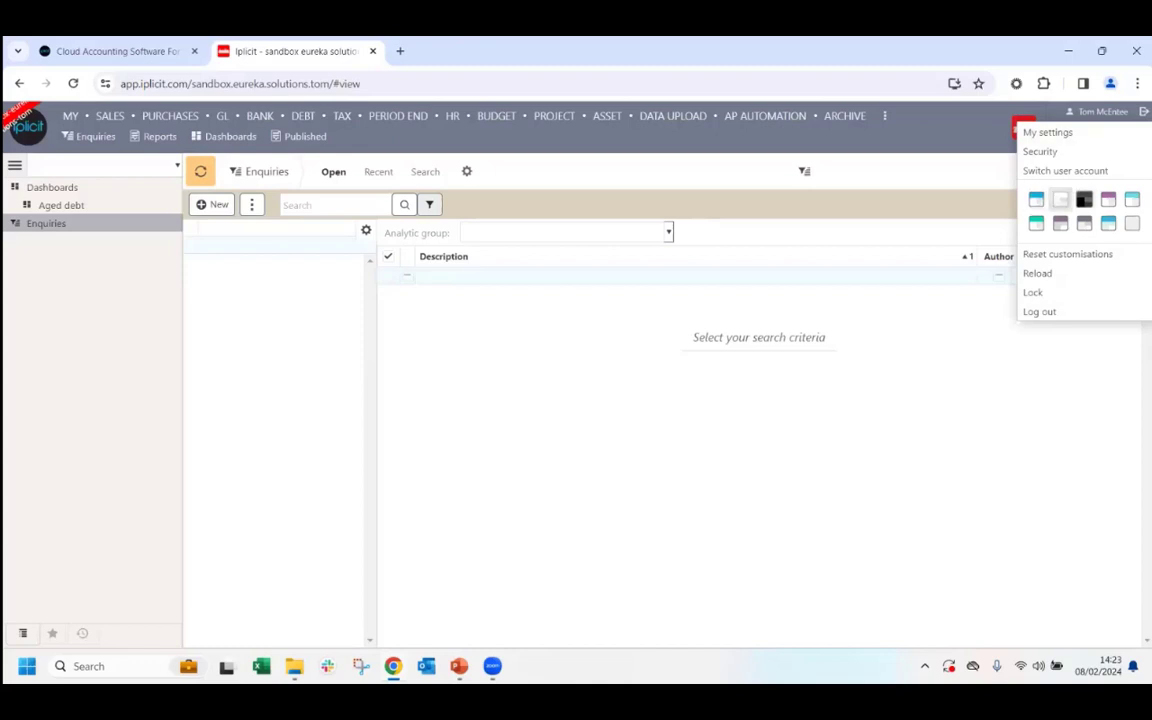
click(1084, 200)
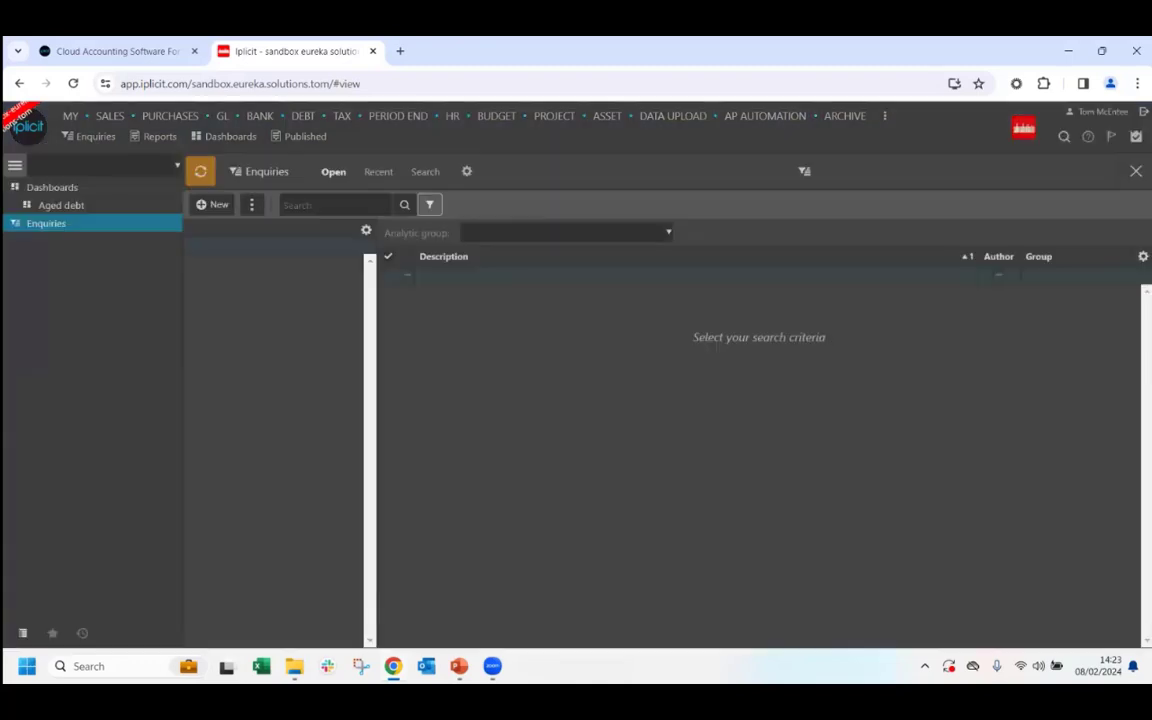
click(1103, 111)
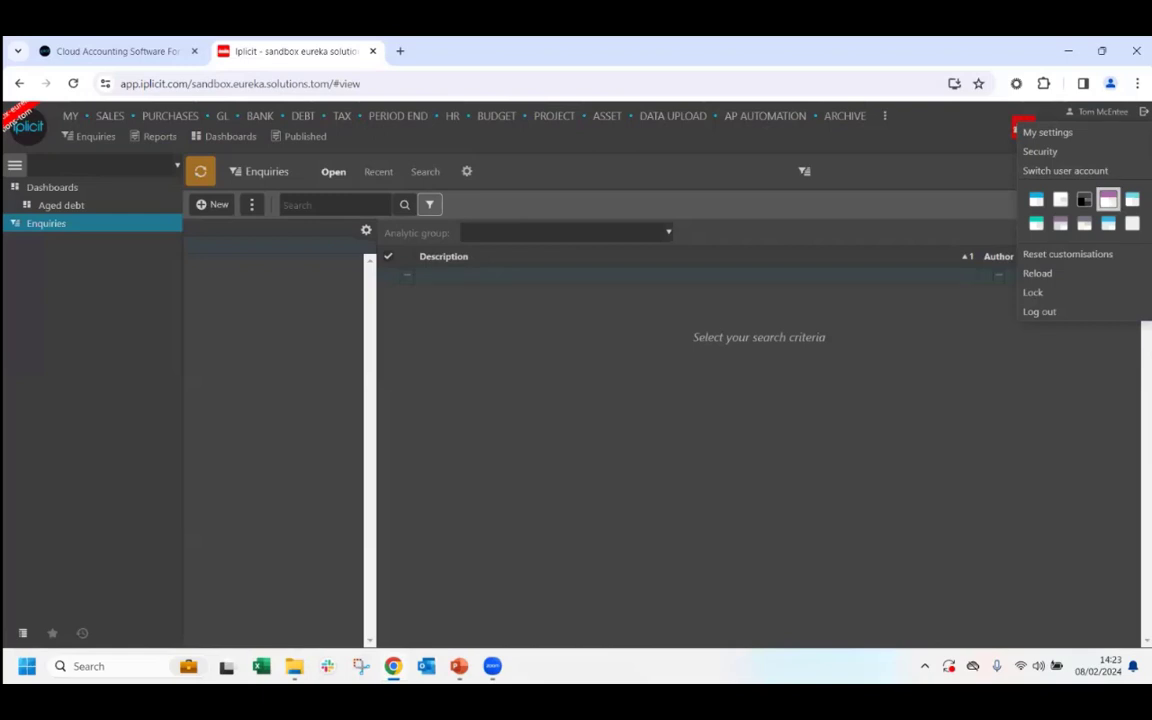
click(1106, 199)
click(1103, 111)
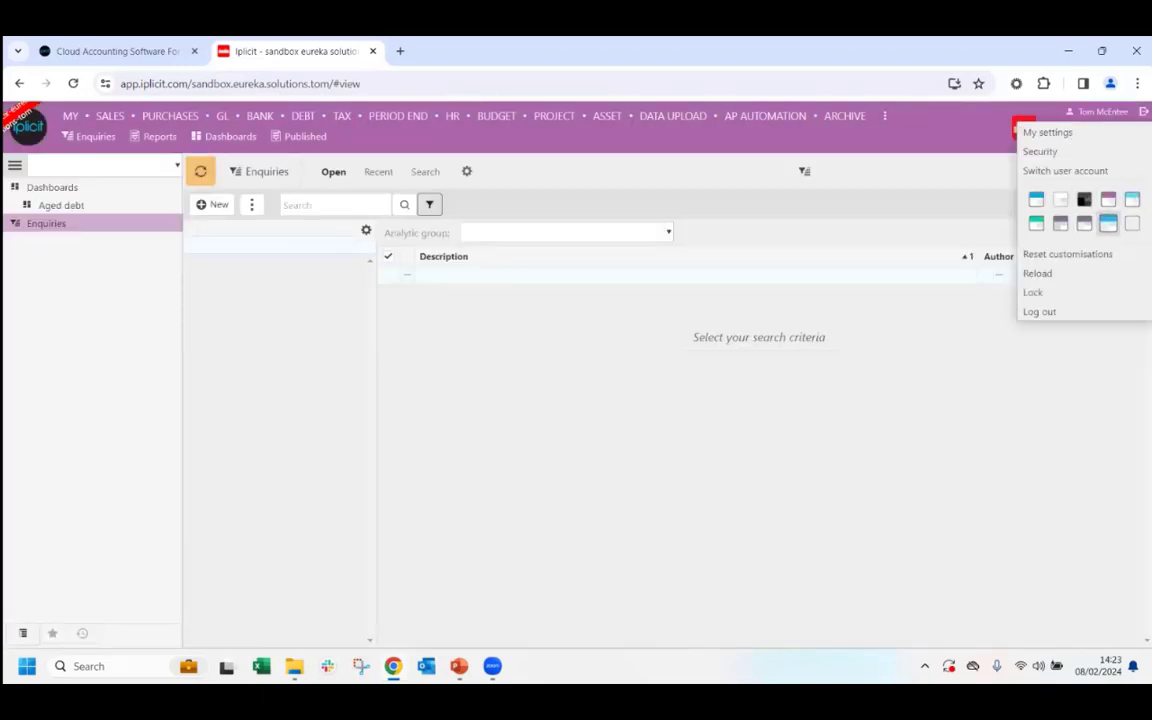
click(1060, 223)
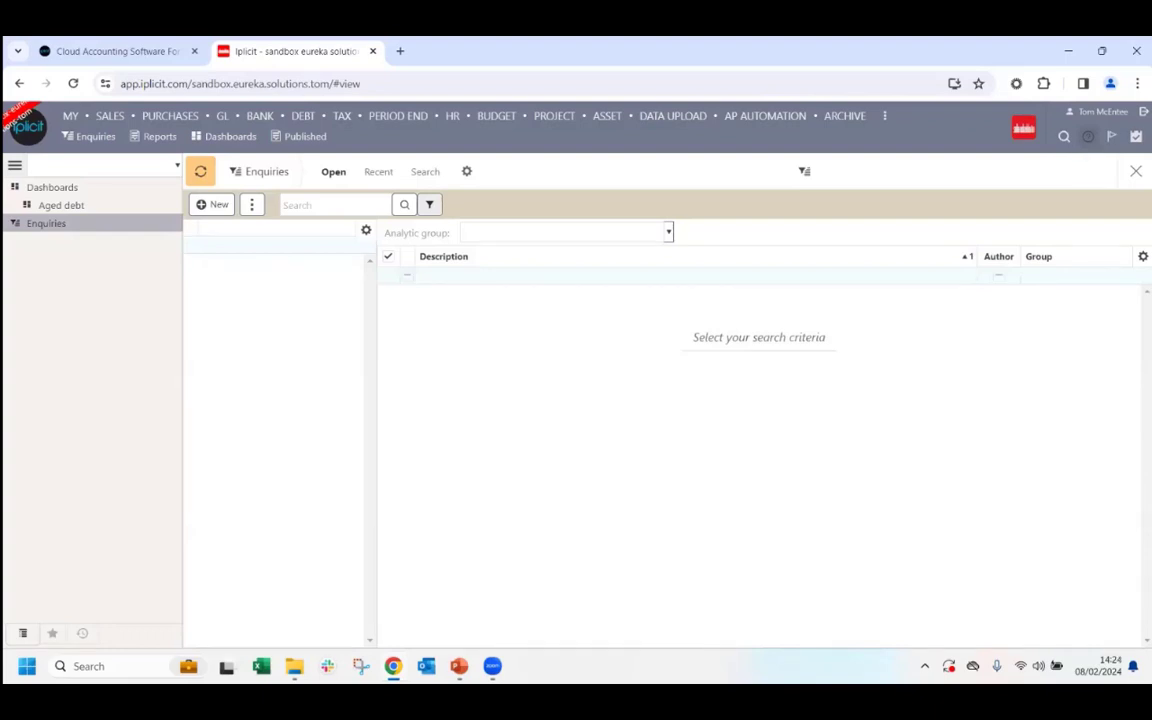
Step: Open the online user guide for the Enquiries page and look through the release notes from 2024 back to 2022
click(1088, 136)
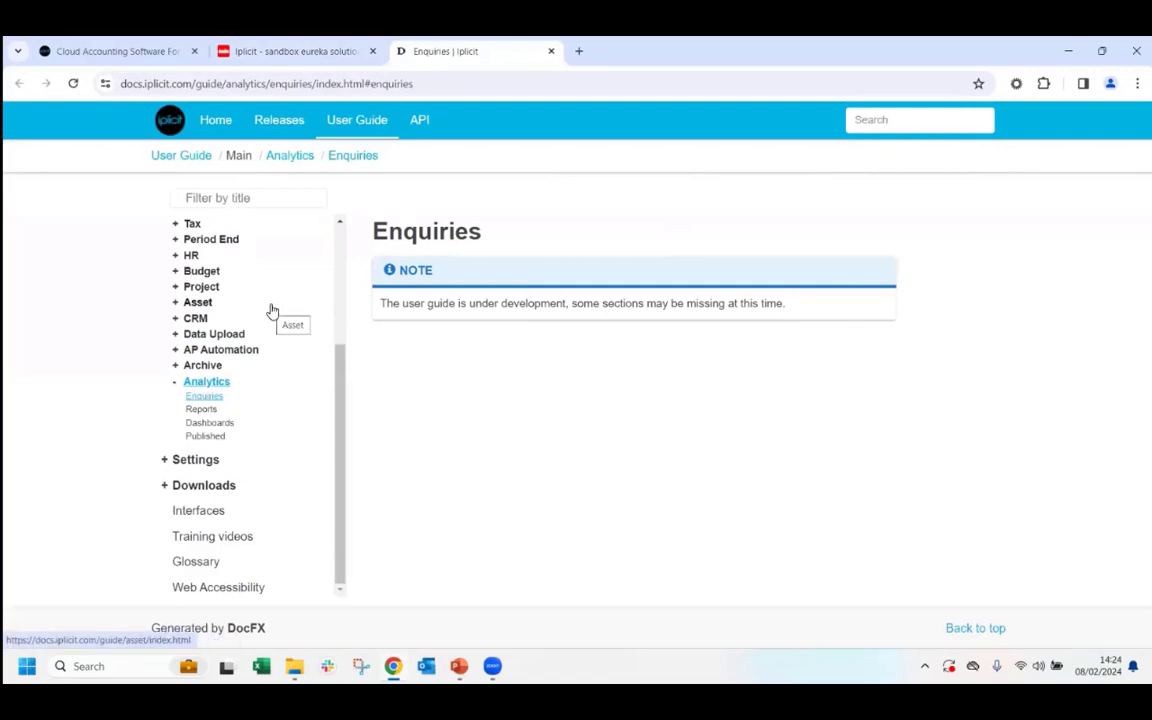
drag(345, 430, 335, 333)
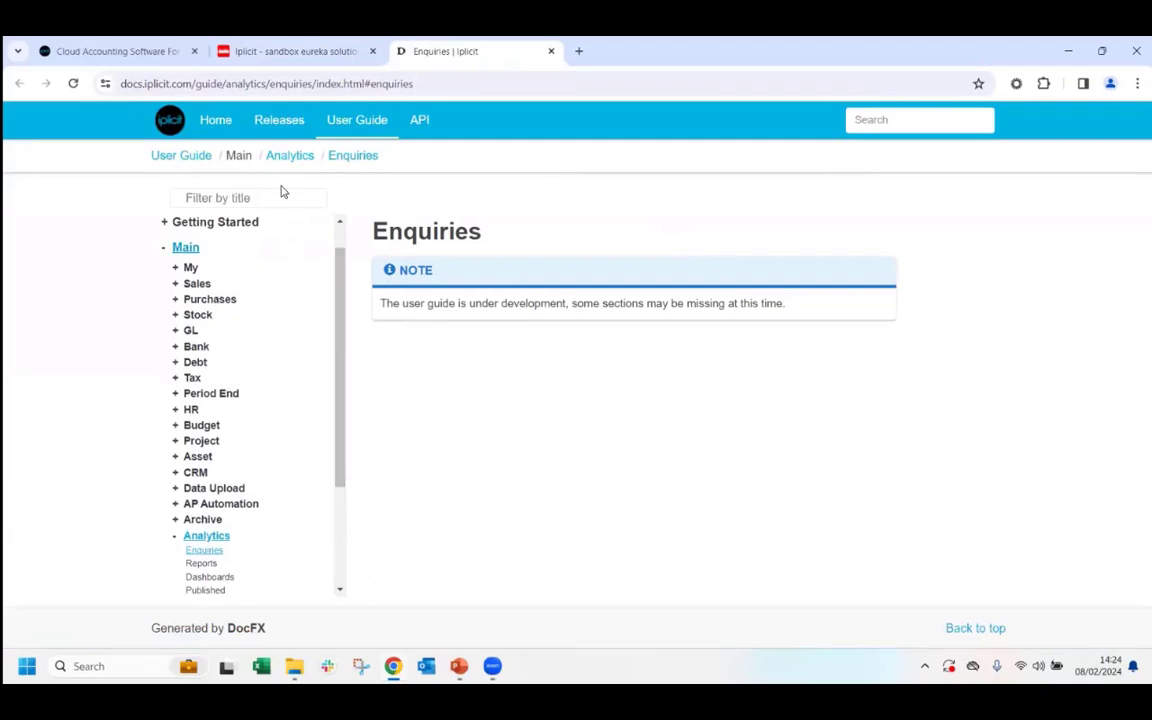
click(265, 139)
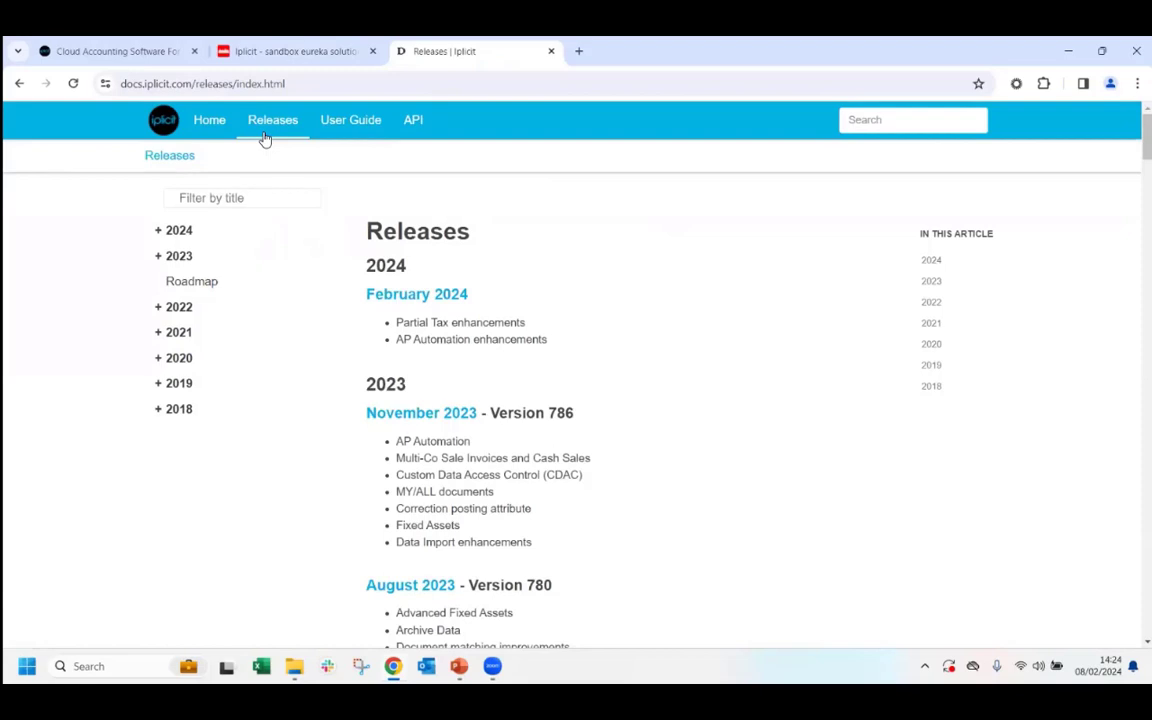
click(265, 139)
scroll(683, 400, down, 10)
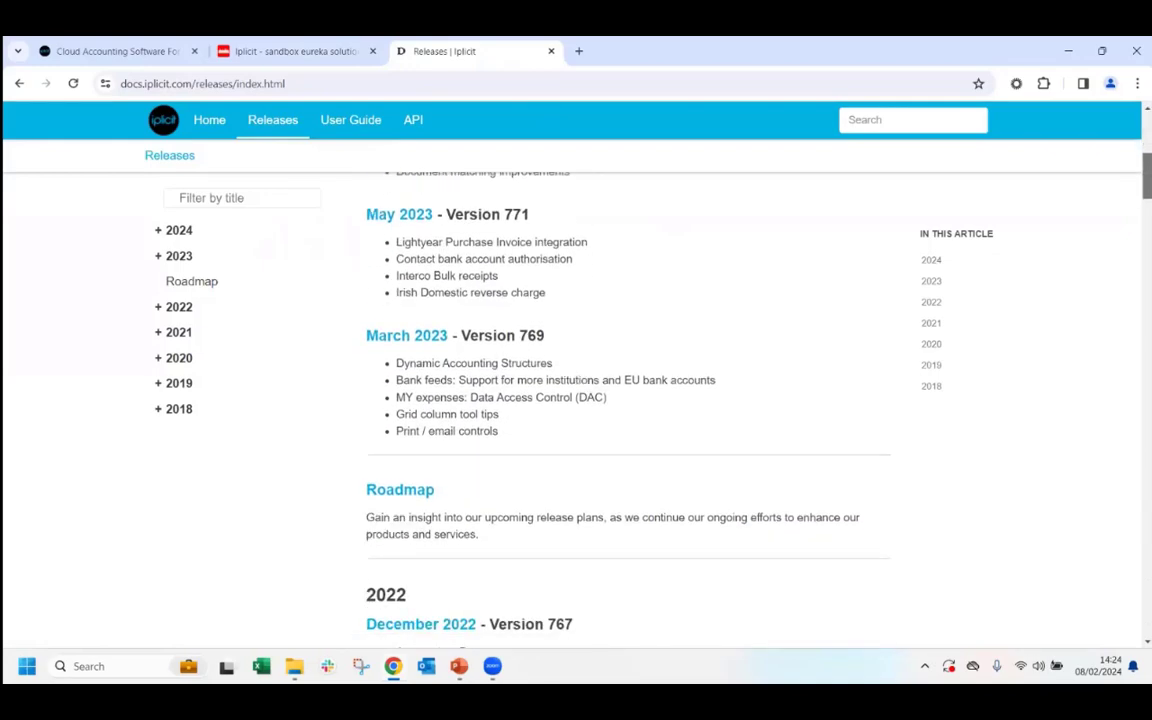
scroll(683, 400, up, 6)
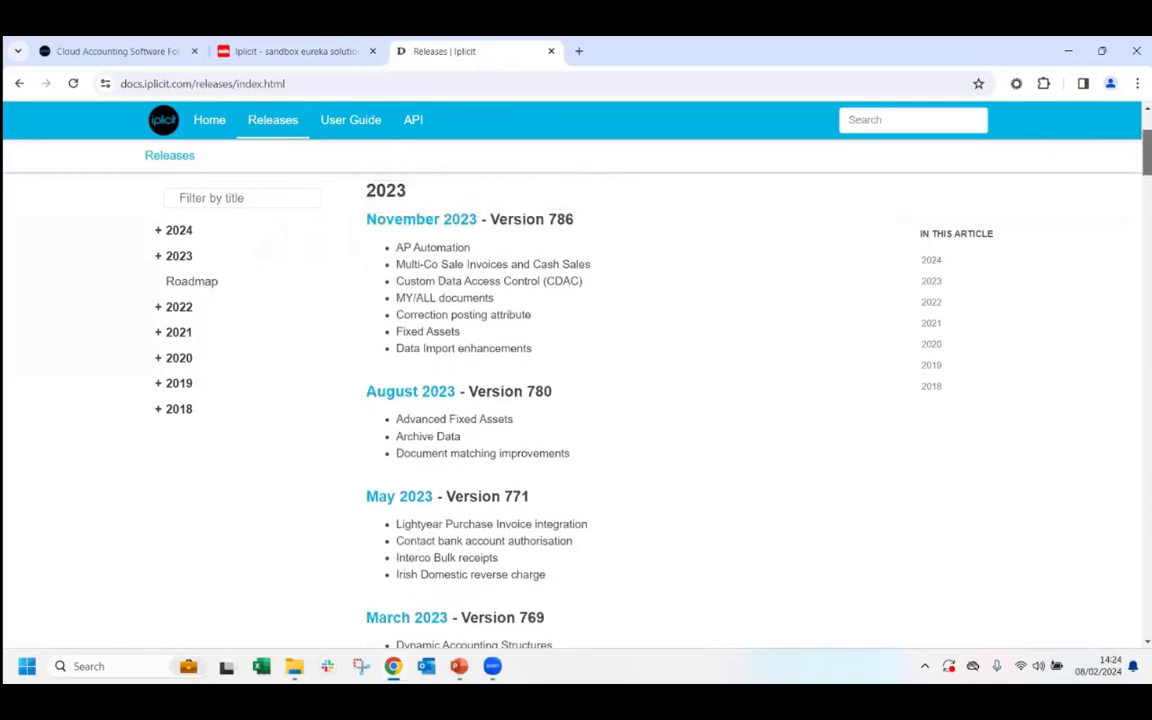
scroll(683, 400, up, 2)
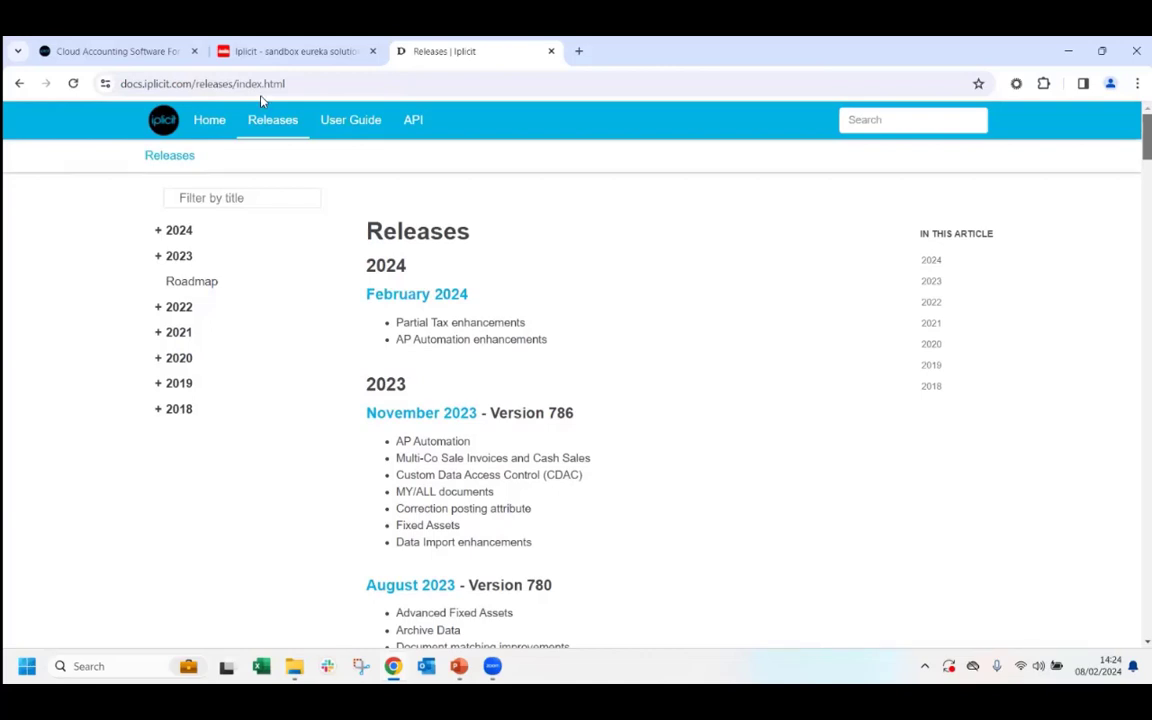
Step: Return to the iplicit sandbox and open the general ledger P/L report
click(213, 60)
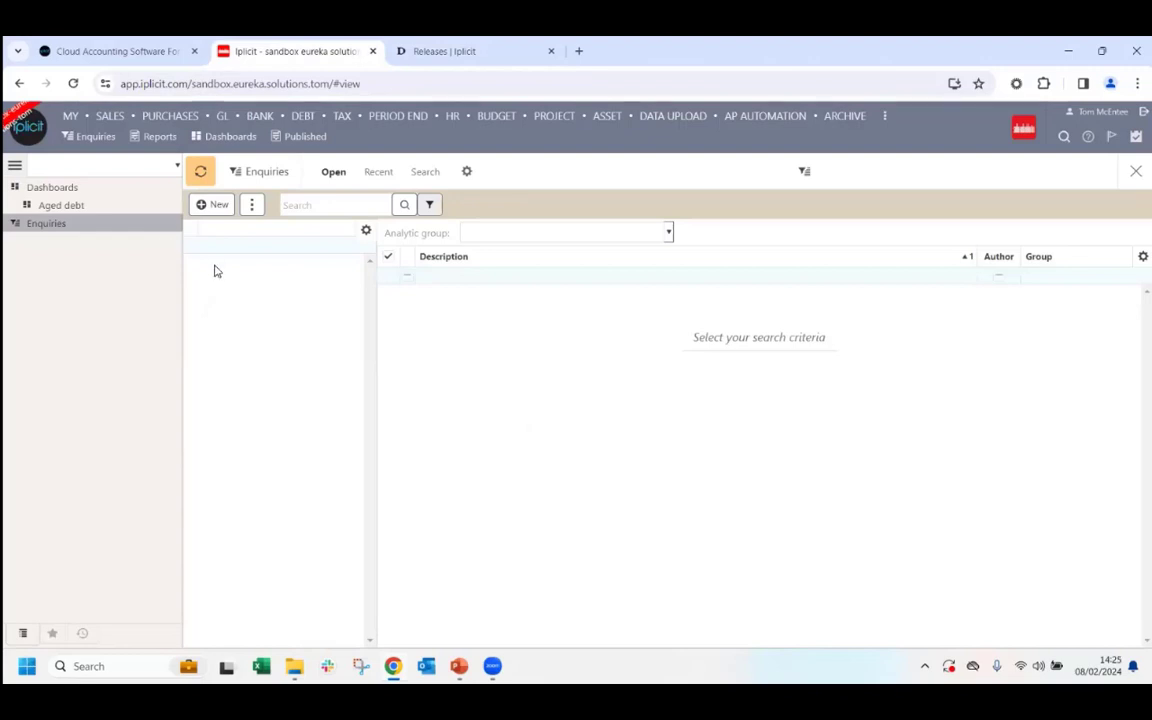
click(223, 117)
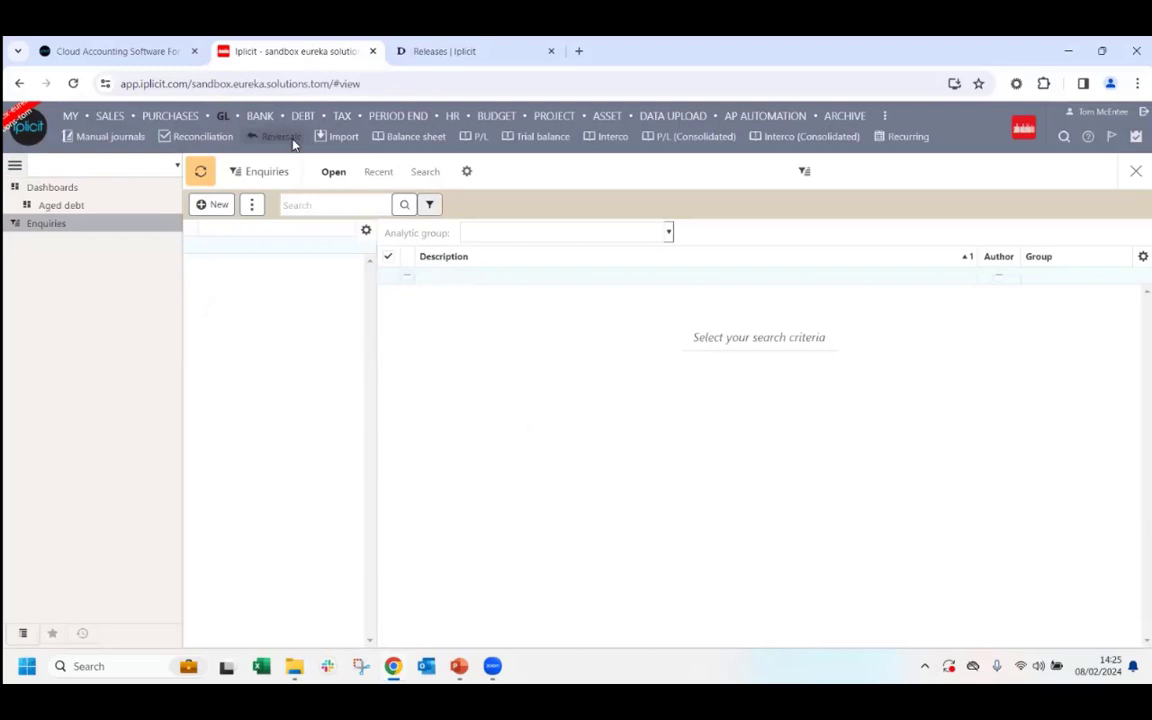
click(478, 138)
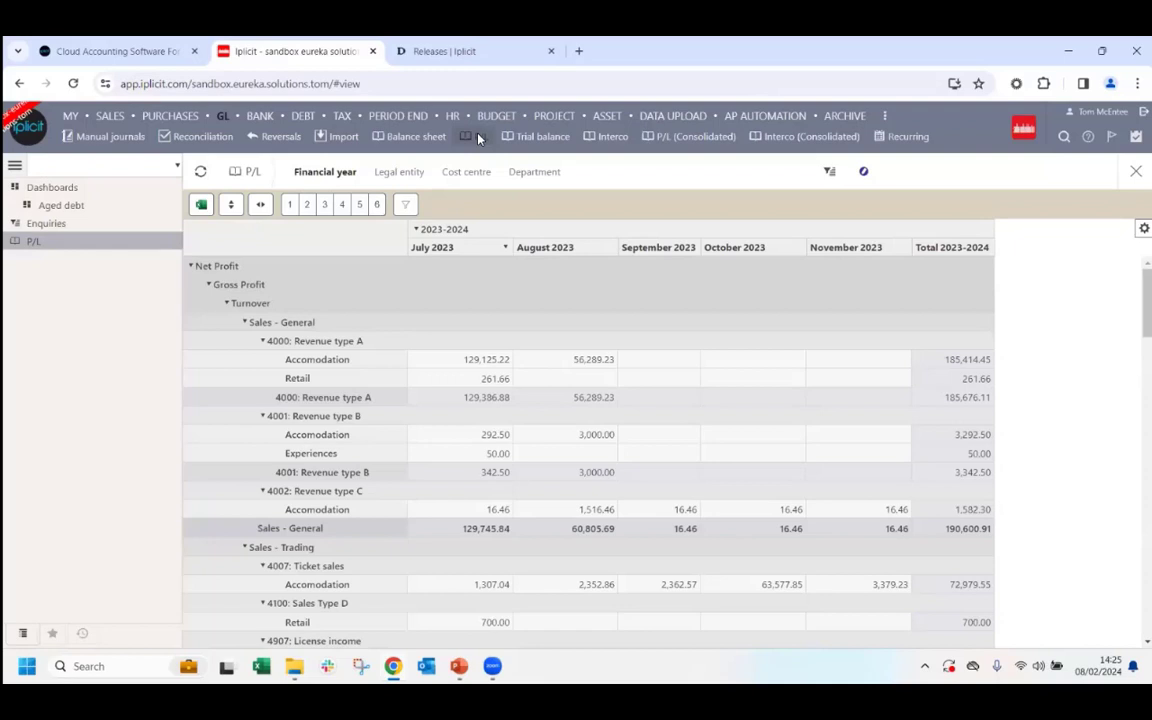
Step: View the P/L by legal entity, cost centre and department, and return to the financial year view
click(386, 183)
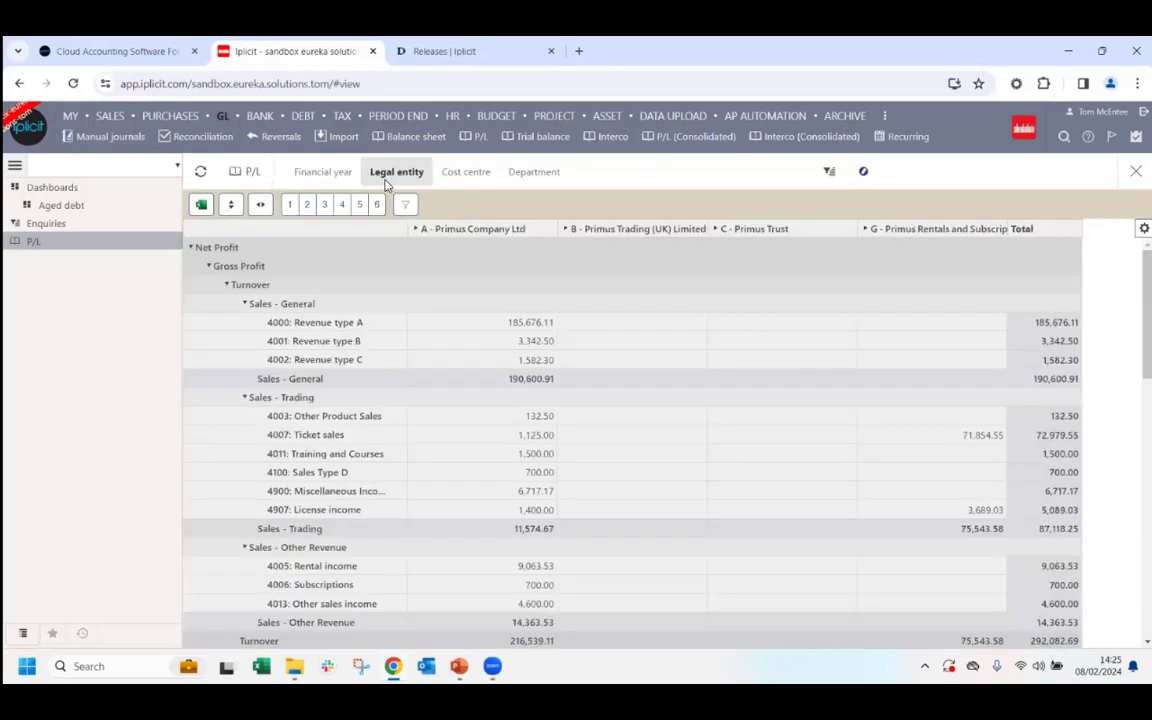
click(467, 183)
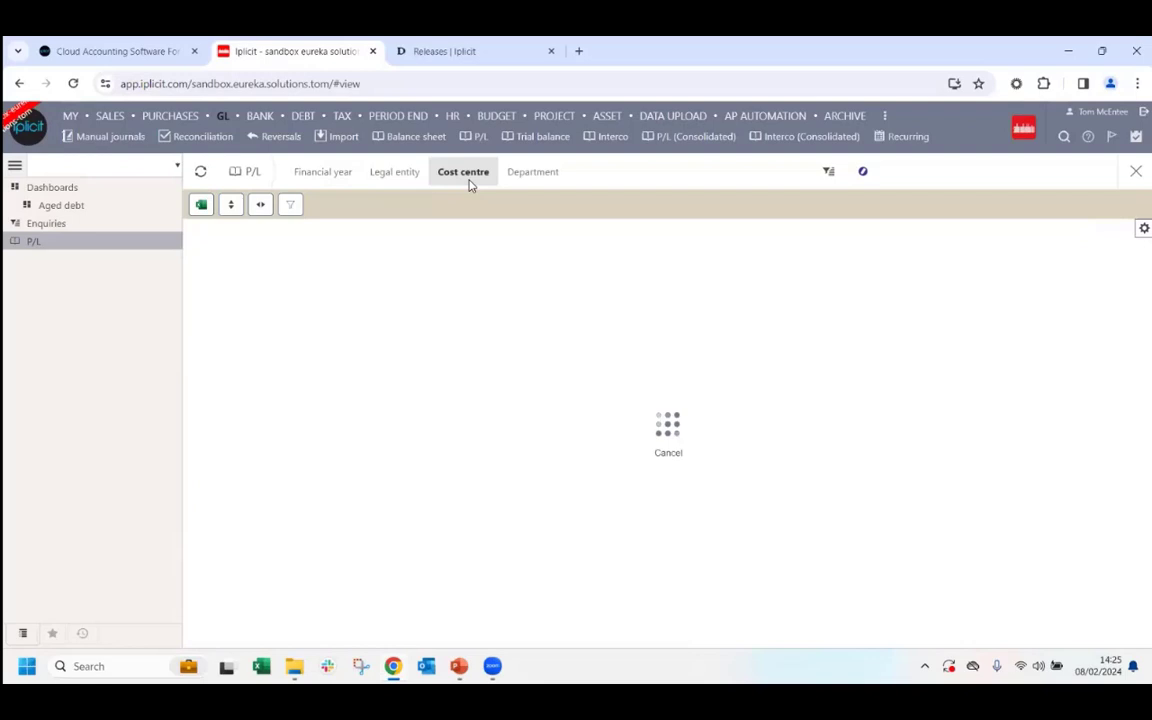
click(556, 175)
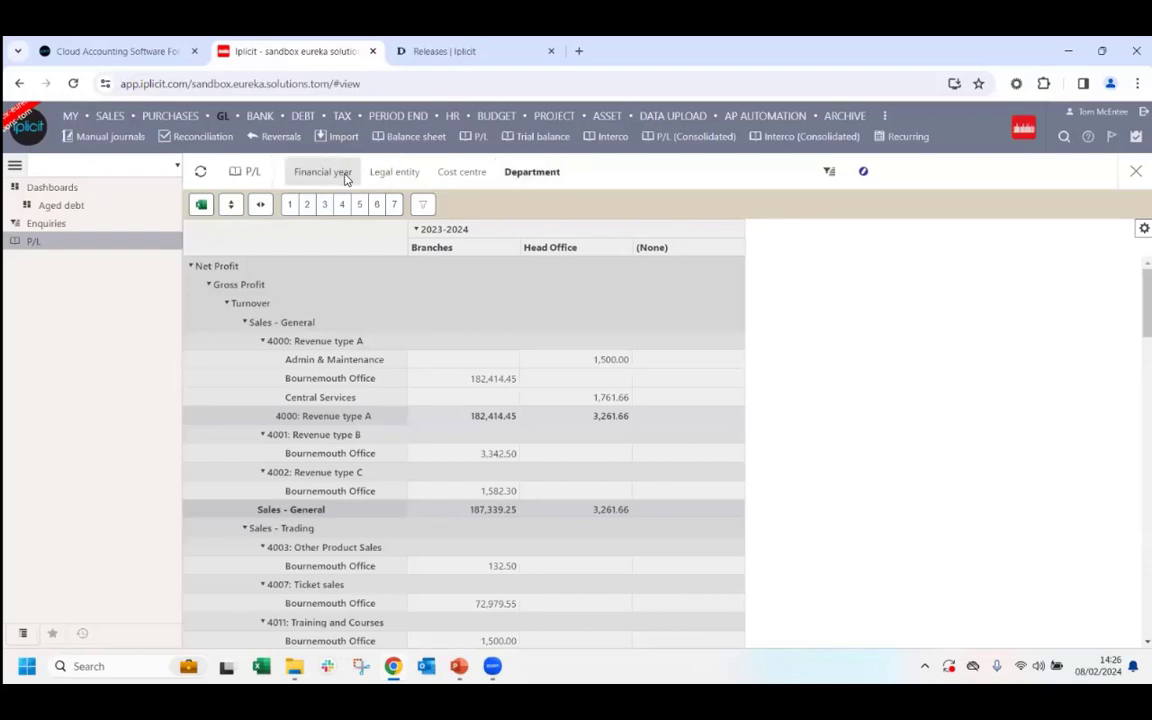
click(325, 173)
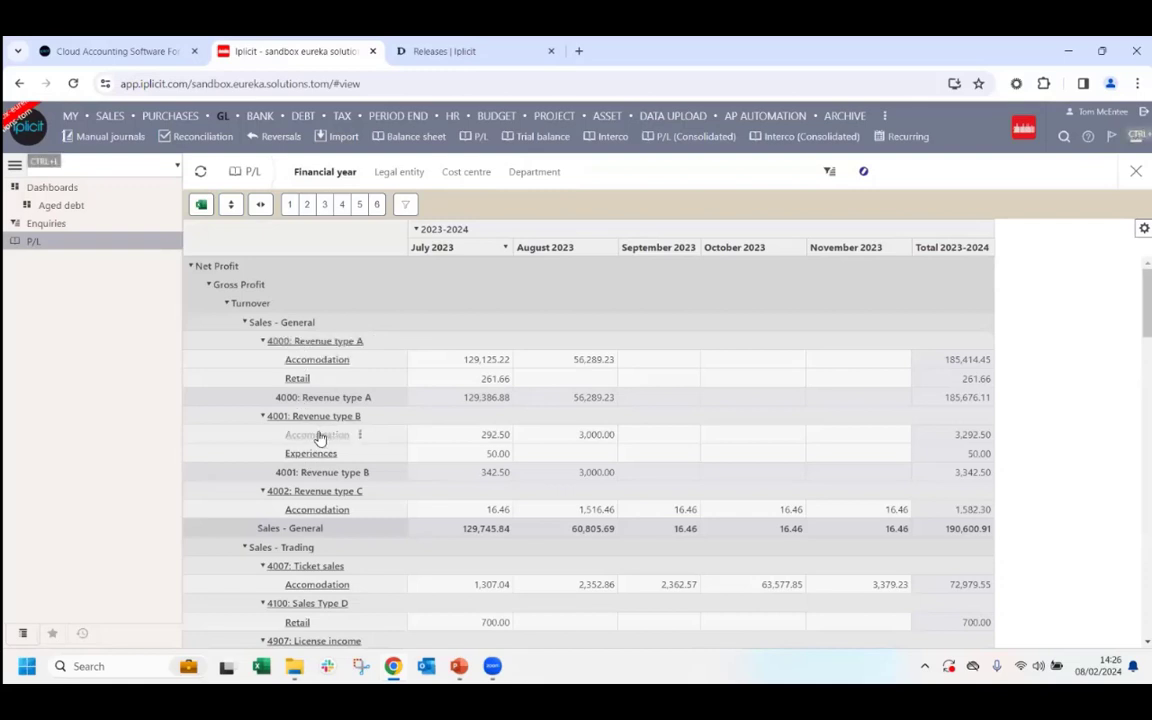
Step: Drill into the July 2023 Accomodation amount under 4000: Revenue type A, view invoice SIN48189 and return to the P/L
drag(305, 417, 290, 339)
click(489, 364)
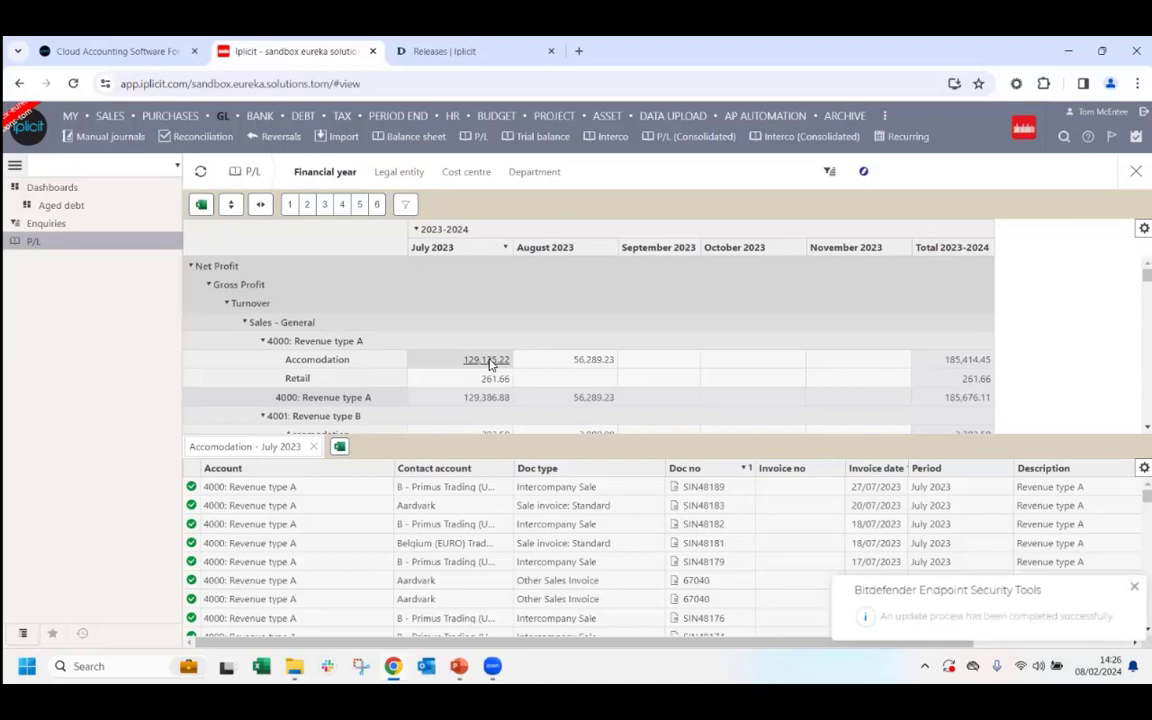
ctrl+click(703, 489)
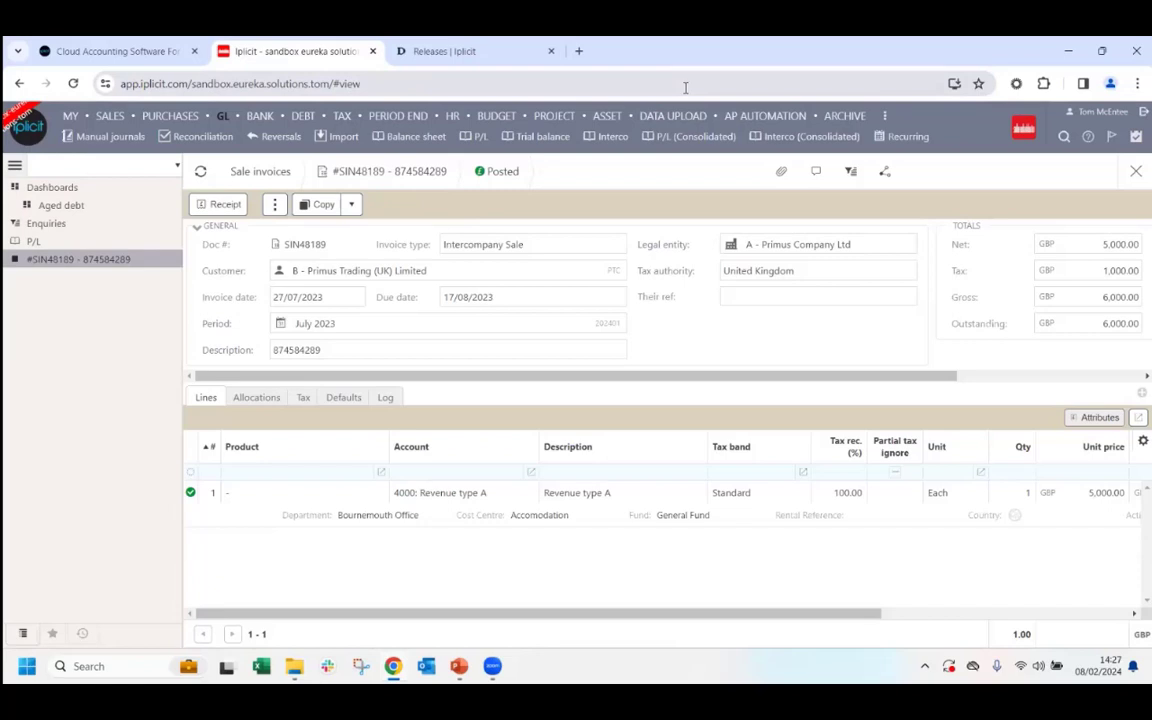
click(33, 242)
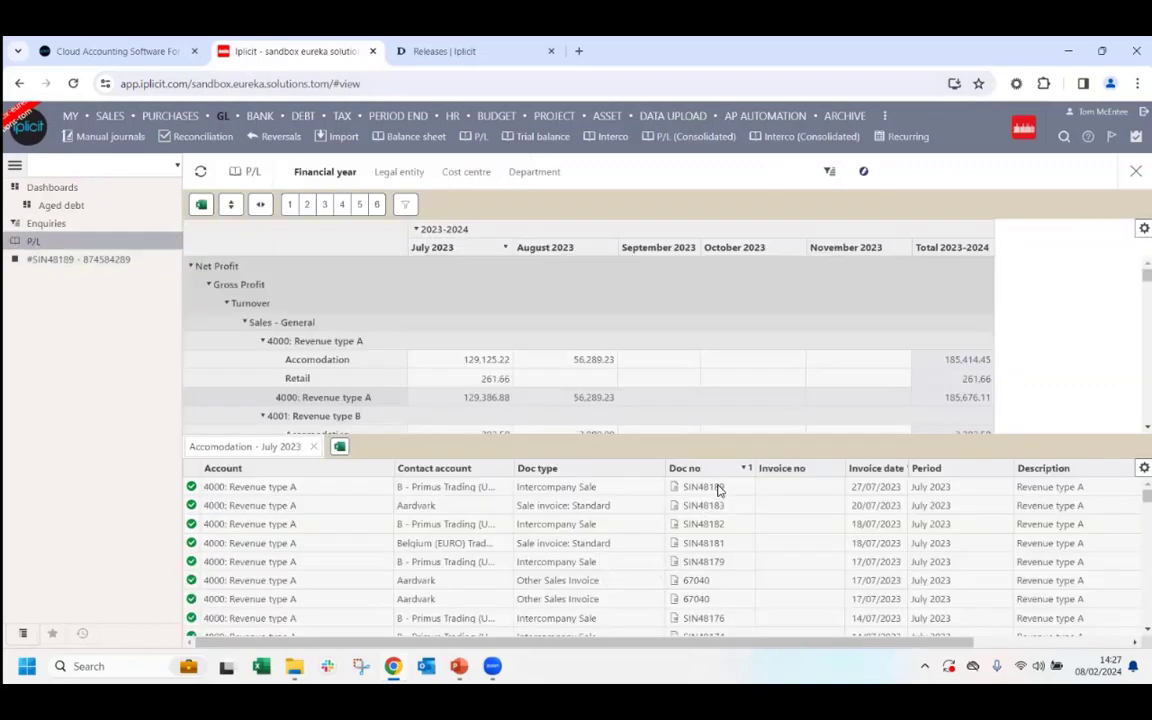
click(60, 260)
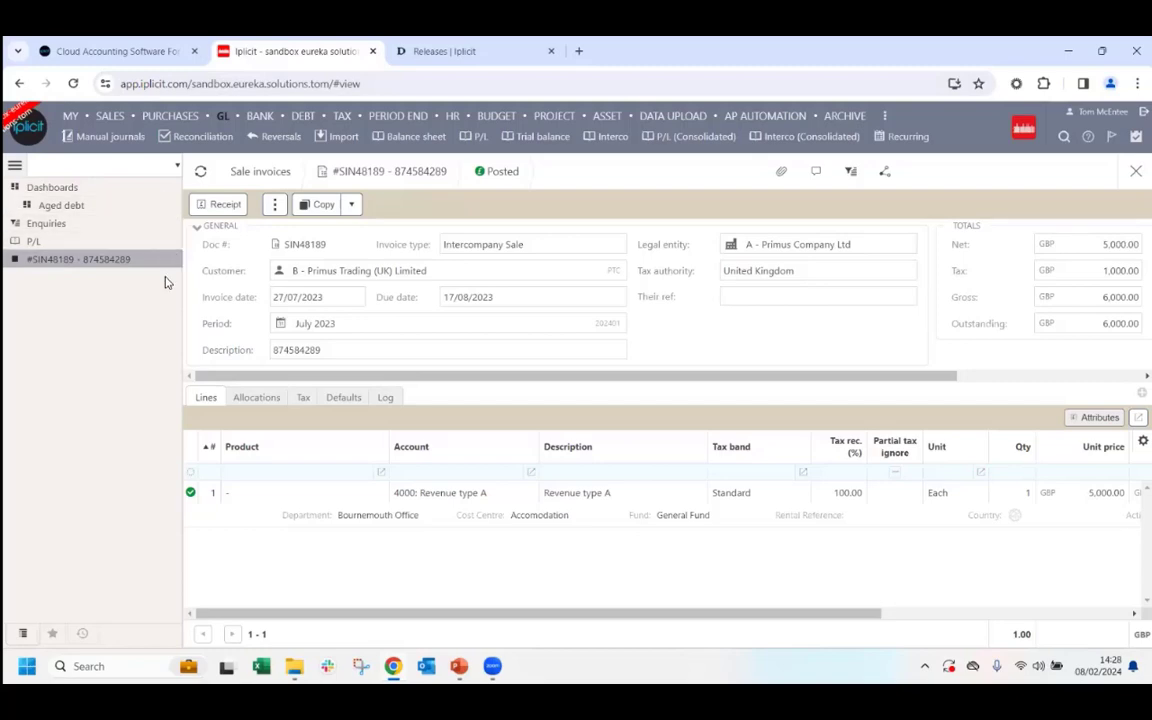
click(31, 242)
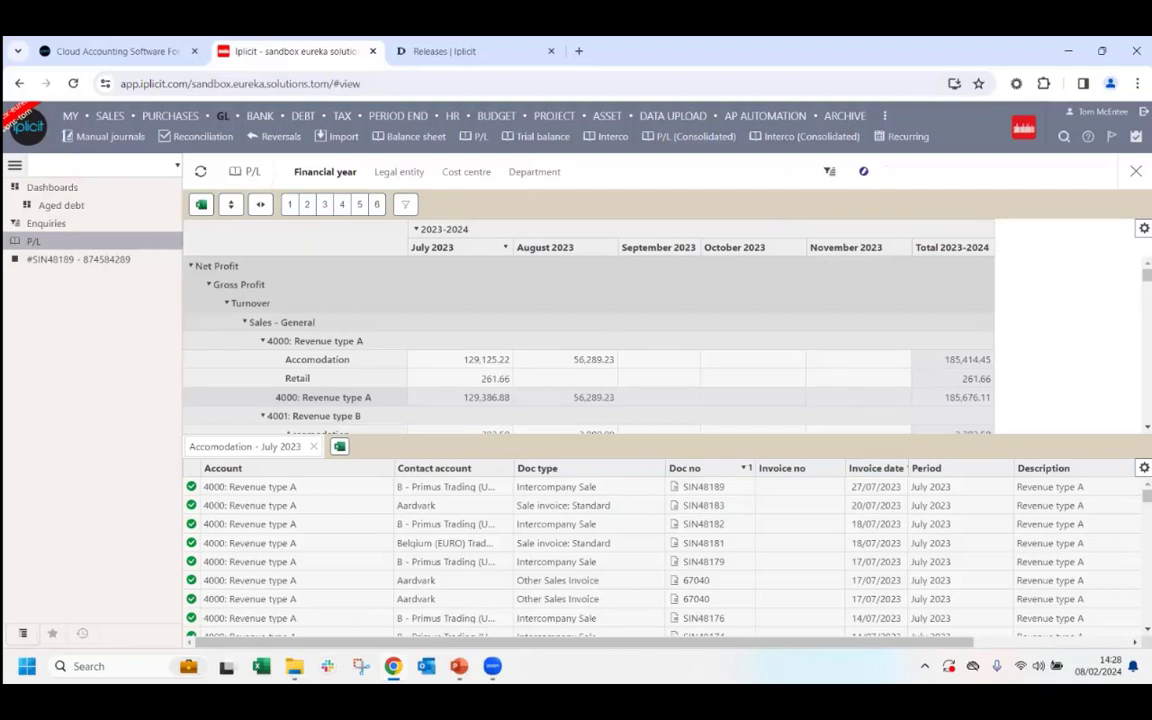
Step: Export the P/L report to Excel, enable editing in the exported workbook and switch back to iplicit in Chrome
click(201, 206)
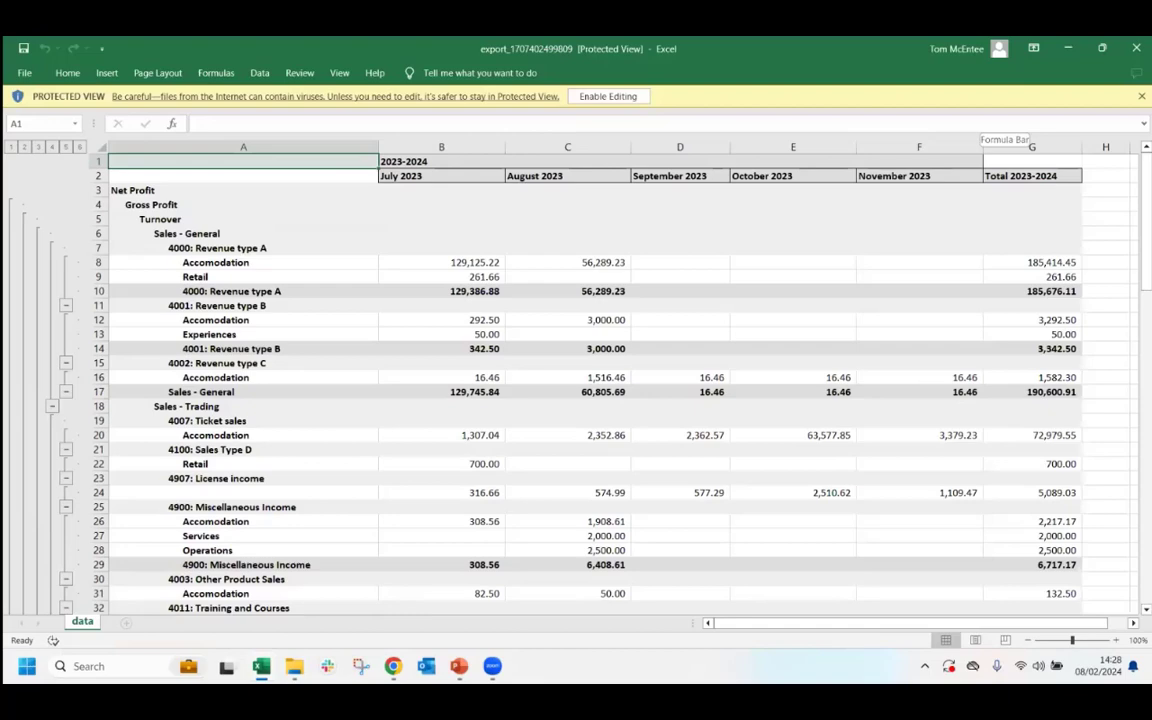
click(616, 97)
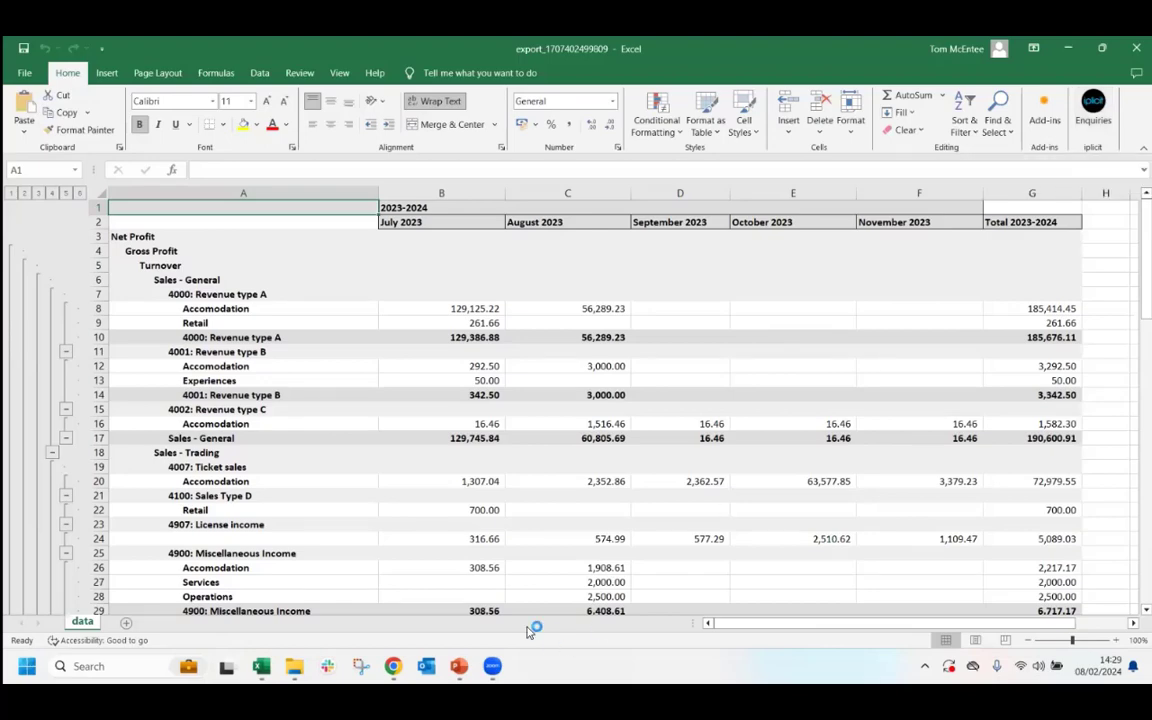
mouse_move(393, 666)
click(390, 590)
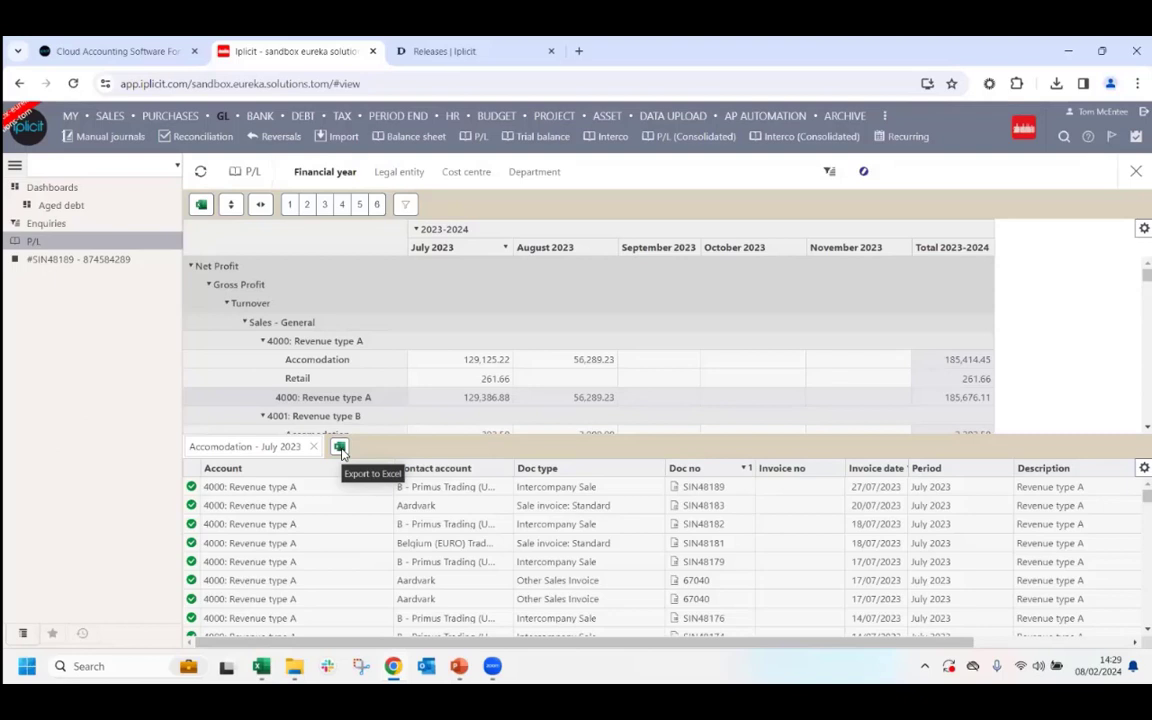
Step: Check the P/L's legal entity and cost centre views again before returning to the financial year view
click(388, 186)
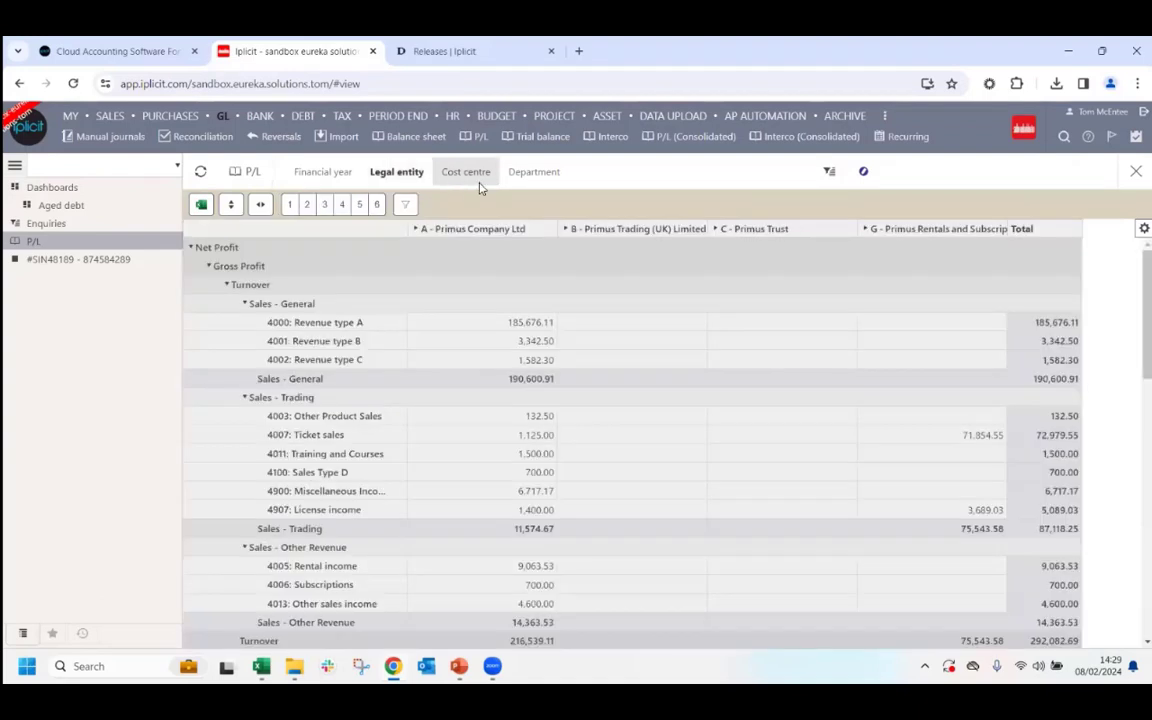
click(480, 187)
click(340, 182)
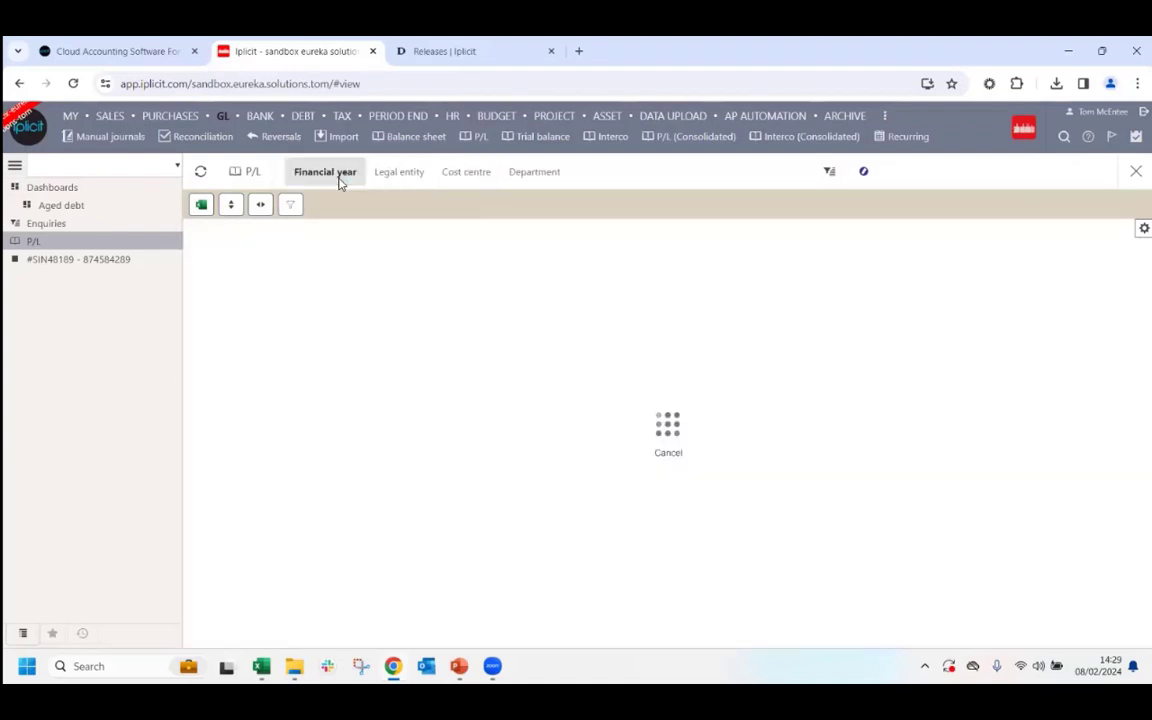
Step: Customise the P/L layout by adding Department to the rows and moving Cost centre from the rows to the data area
click(1144, 228)
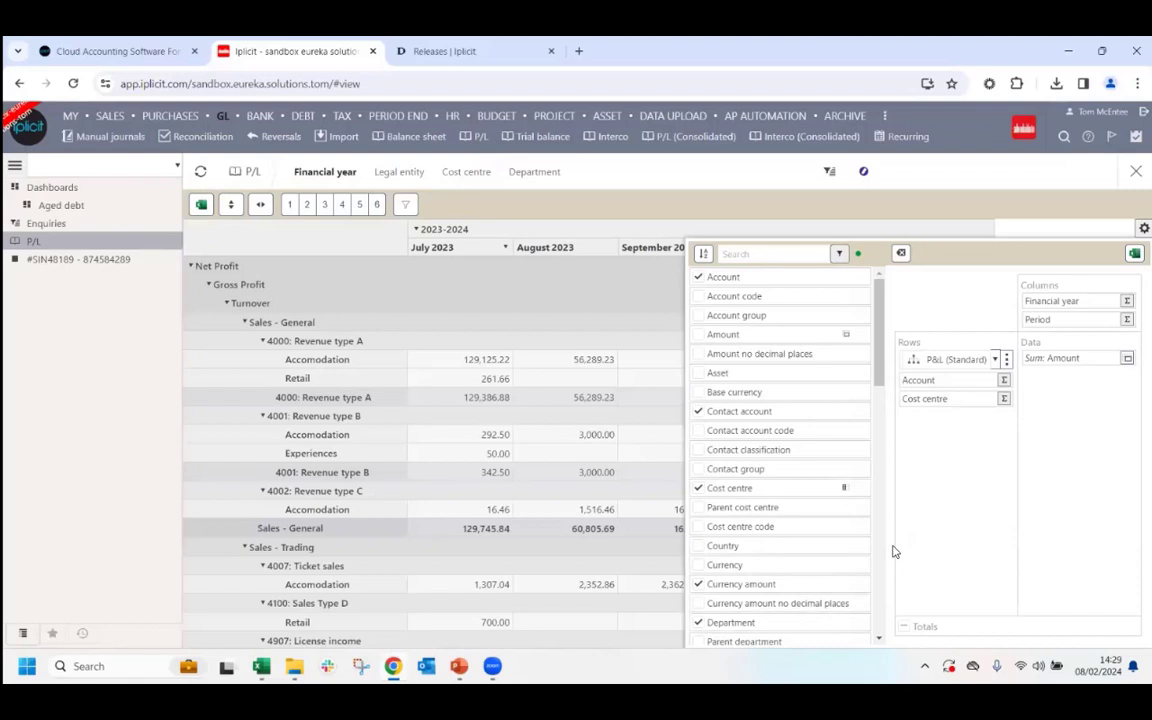
drag(730, 622, 931, 463)
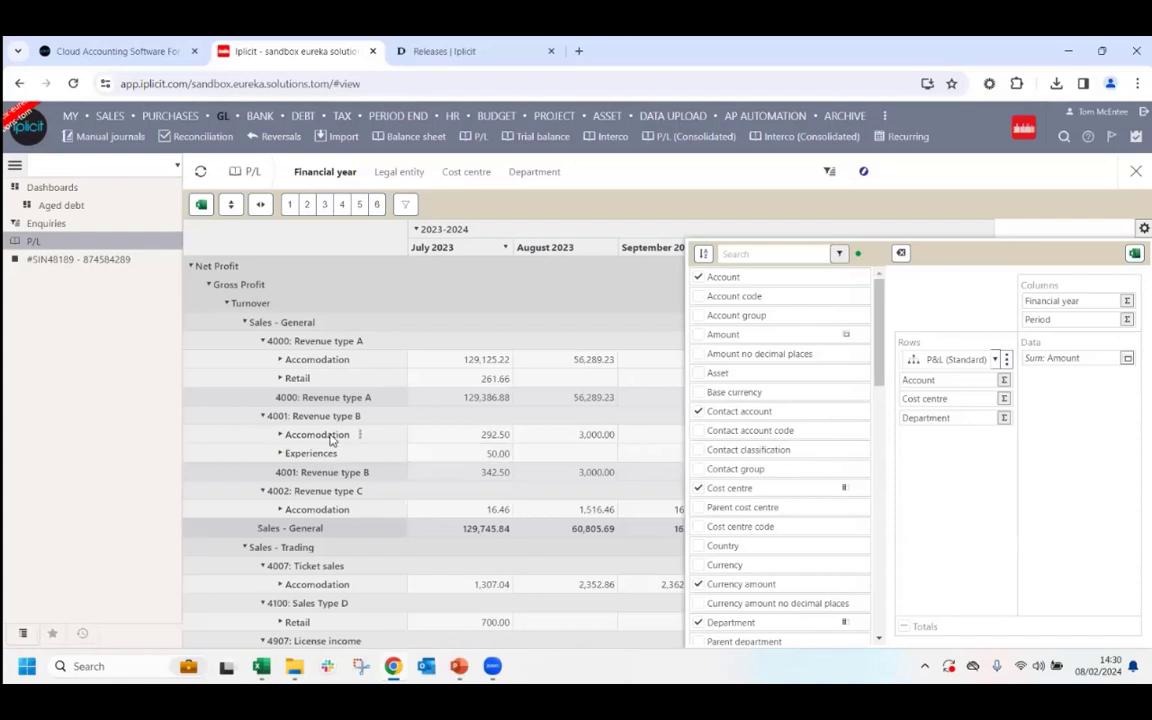
drag(920, 399, 1052, 376)
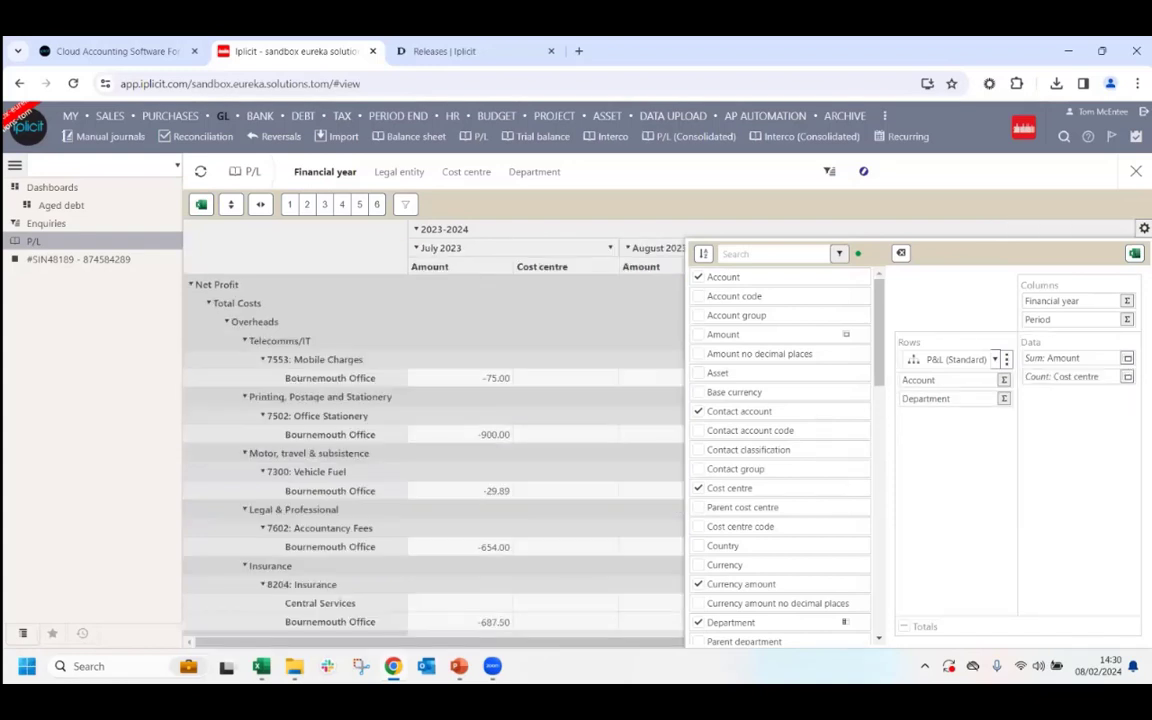
Step: Try Department in the P/L's data area, restore it to the rows, and move Cost centre back to the rows below it
drag(925, 398, 1060, 396)
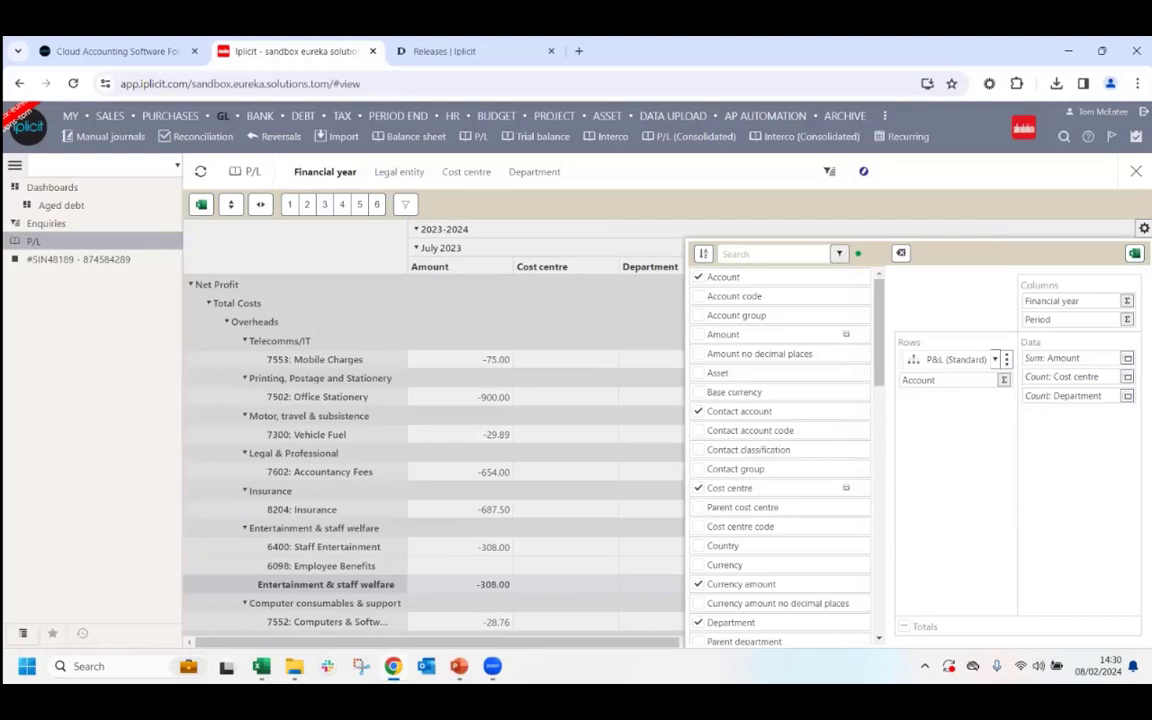
drag(1062, 396, 925, 399)
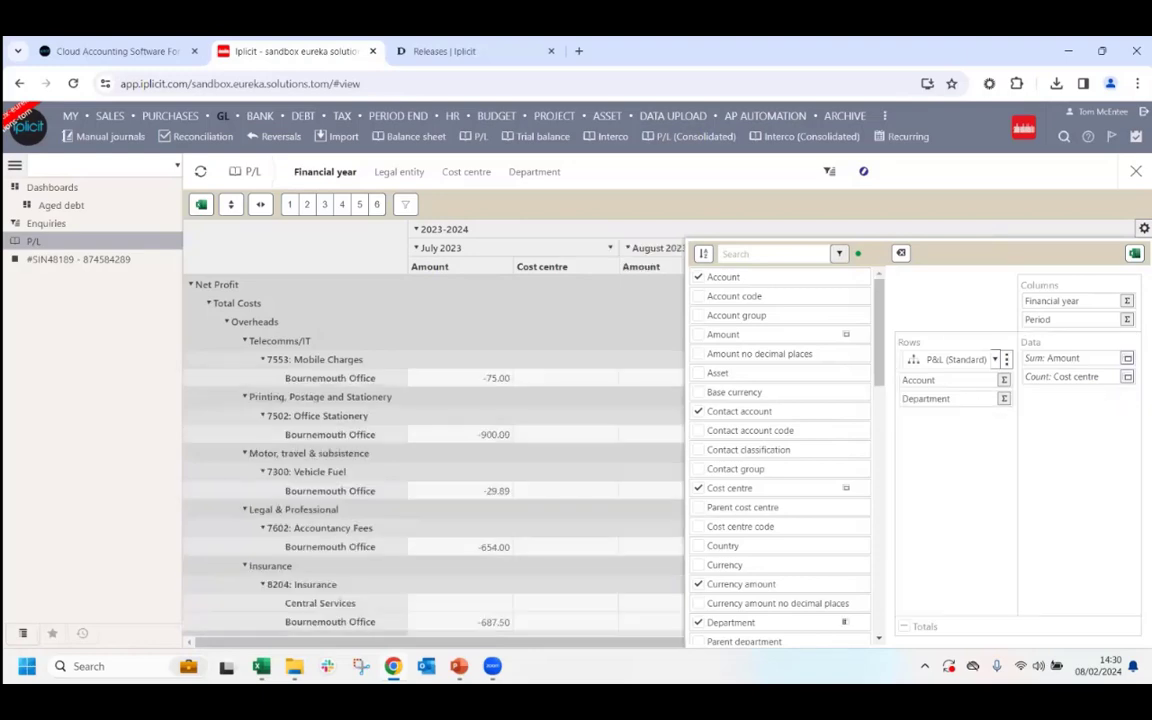
drag(1062, 376, 925, 417)
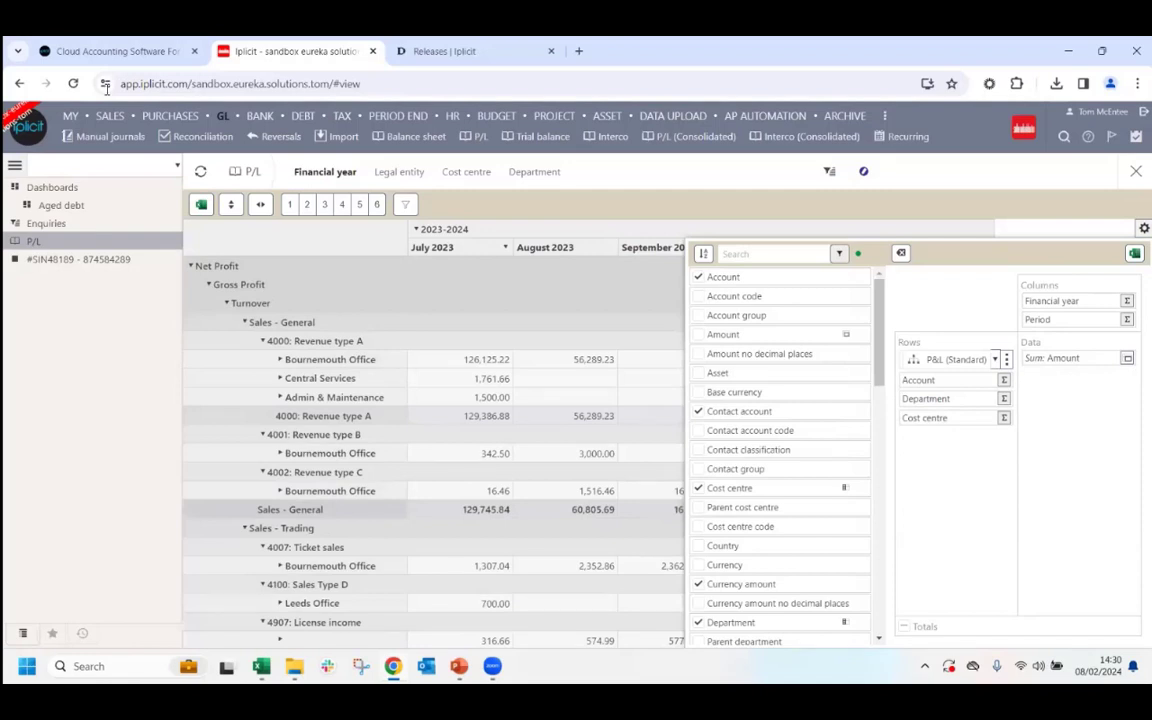
Step: Search the page finder for "chart of" and clear the entry
click(48, 167)
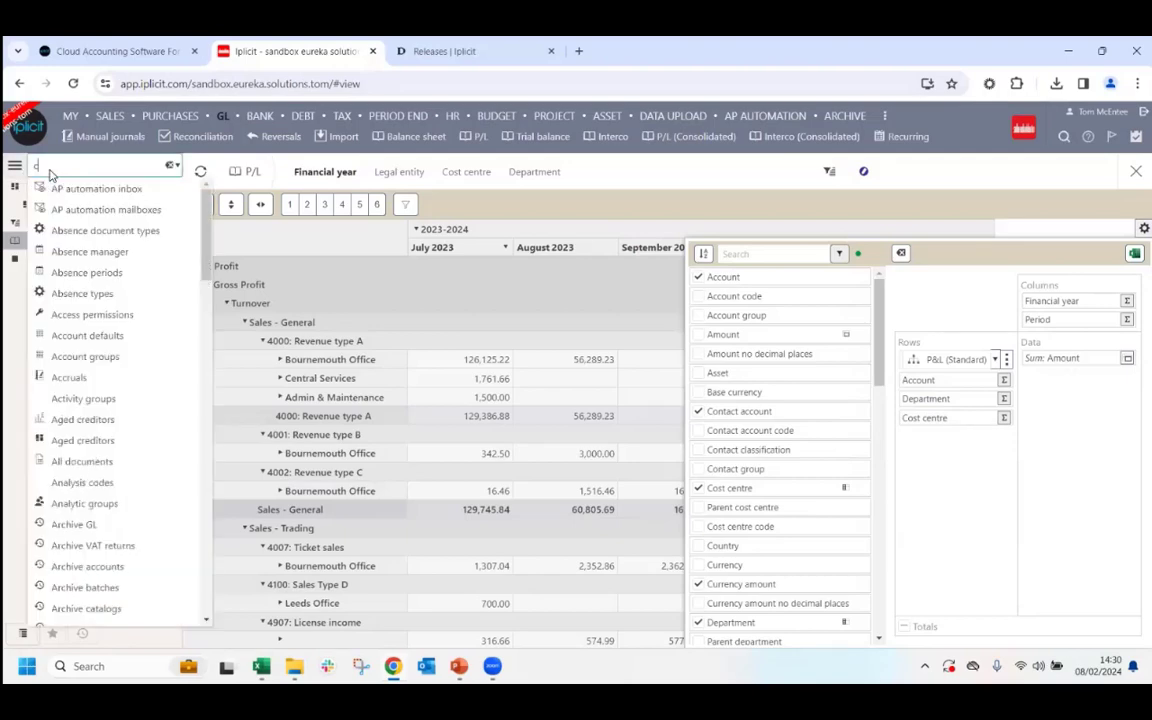
text(chart)
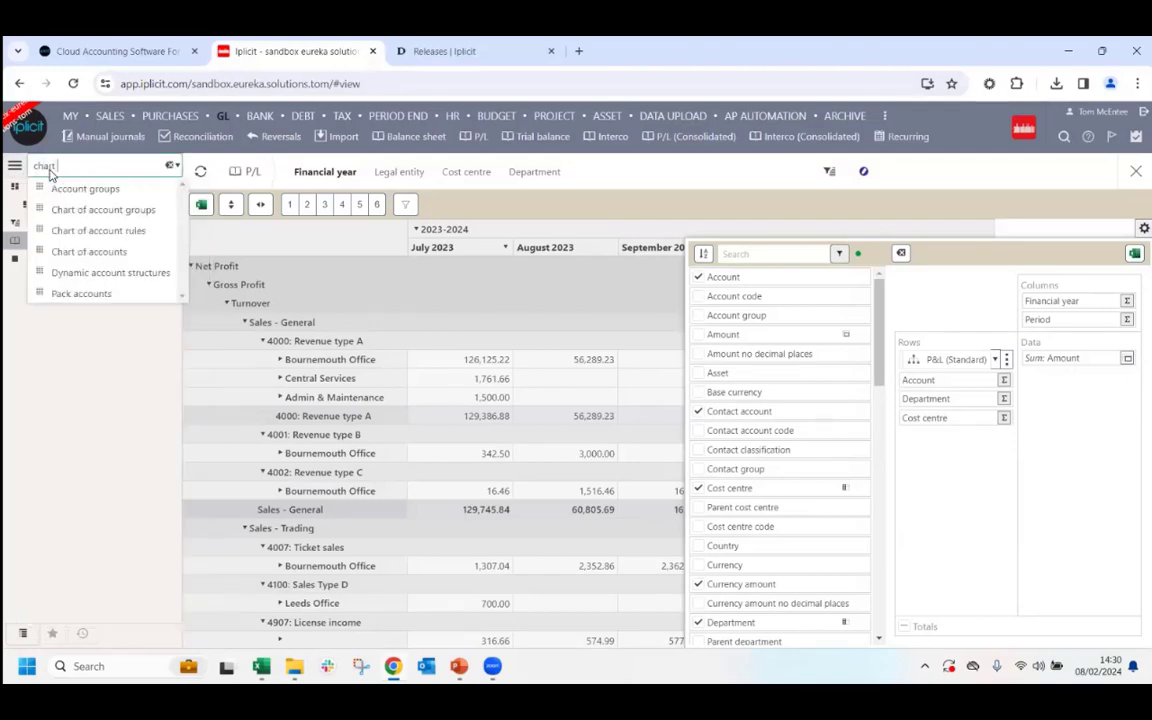
text( of)
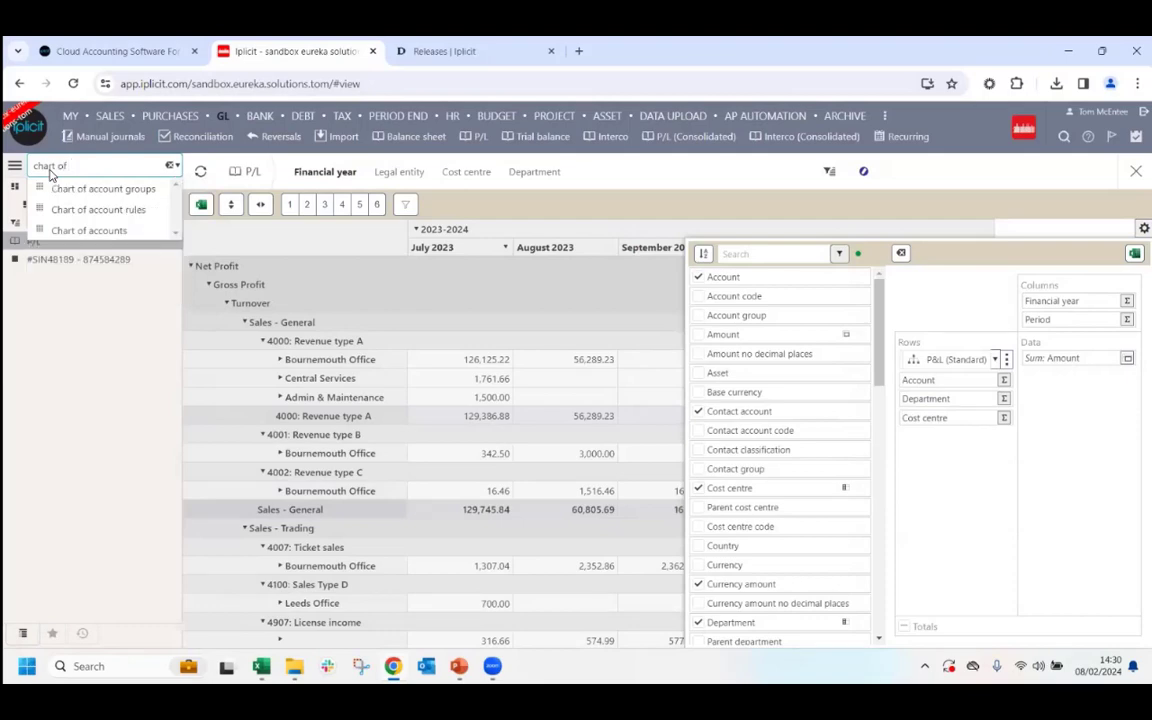
key(BackSpace)
key(BackSpace)
key(BackSpace)
key(BackSpace)
key(BackSpace)
key(BackSpace)
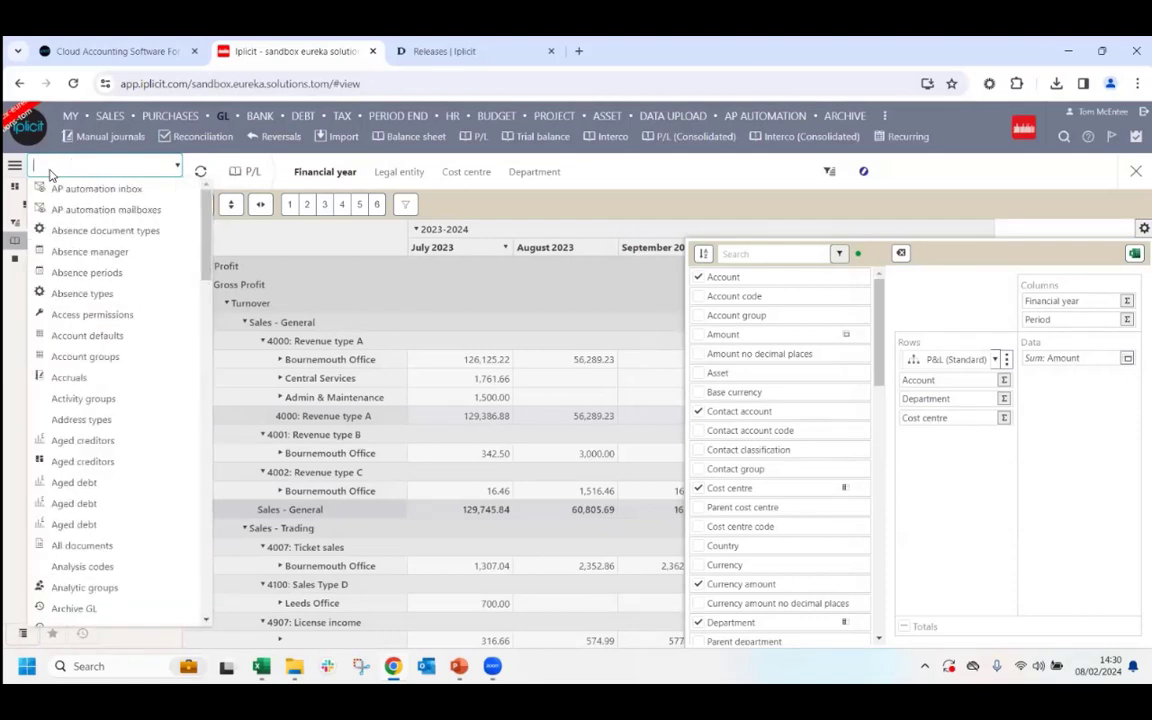
Step: Search the page finder for the customers and suppliers pages, clearing each search entry
text(ustom)
key(BackSpace)
key(BackSpace)
key(BackSpace)
key(BackSpace)
key(BackSpace)
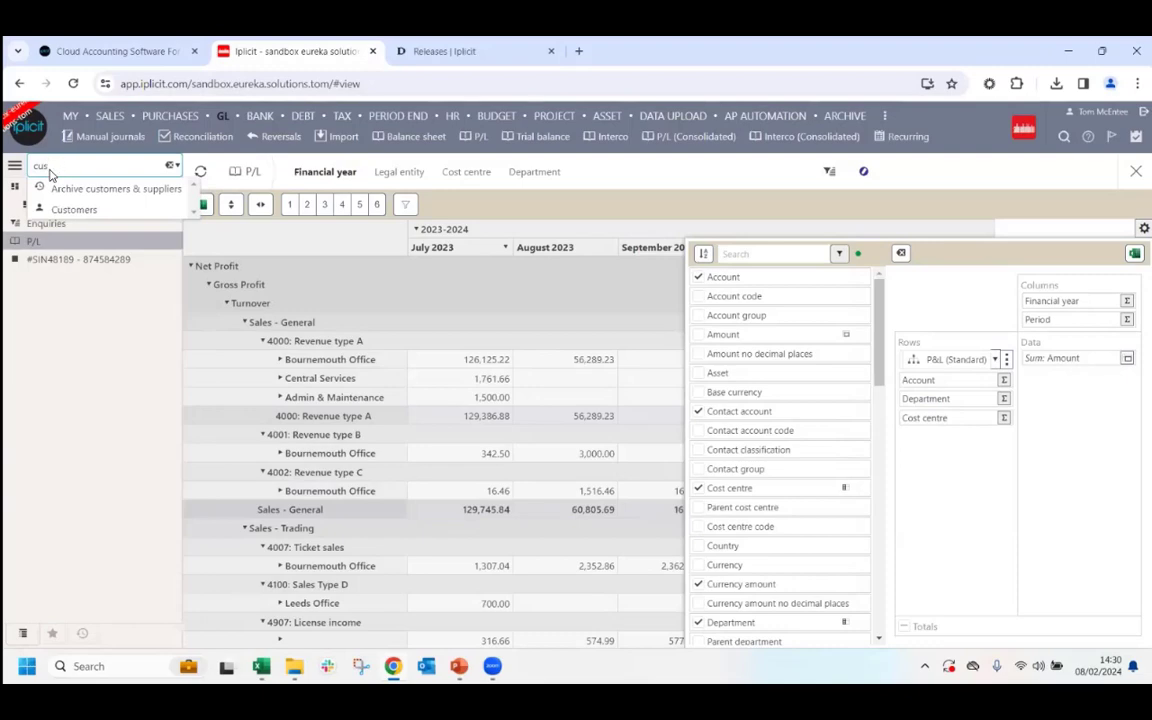
text(upp)
key(BackSpace)
key(BackSpace)
key(BackSpace)
key(BackSpace)
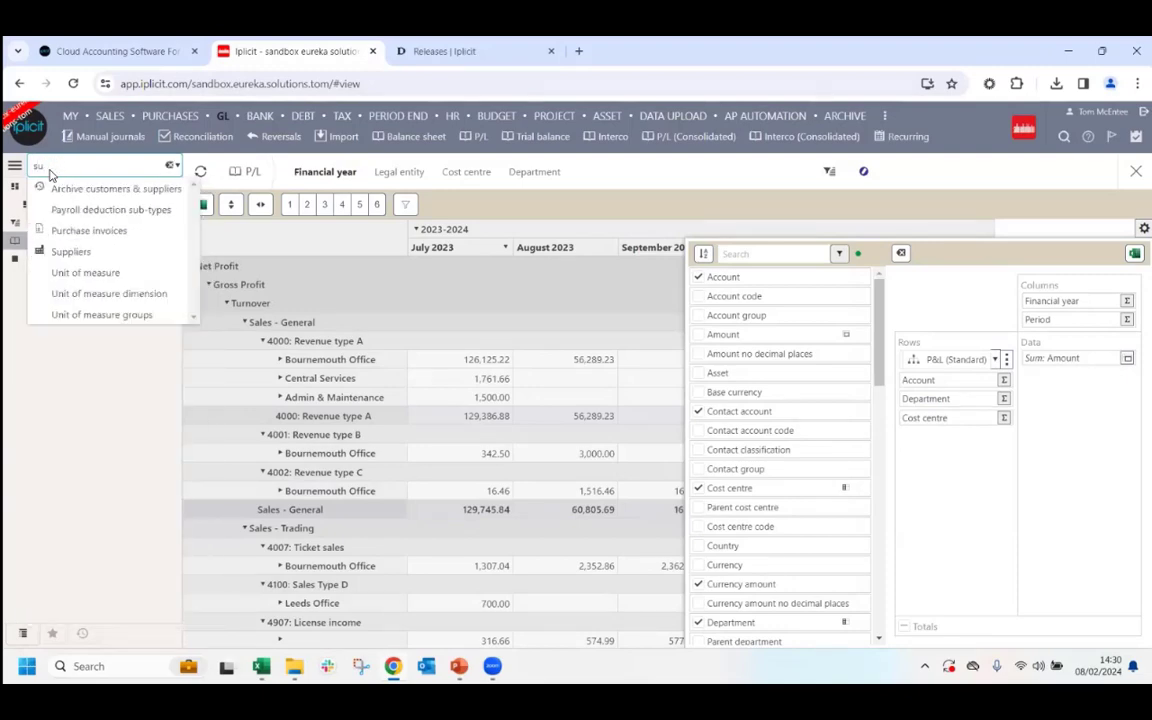
Step: Search the page finder for "chart" and open the Chart of accounts
text(chart)
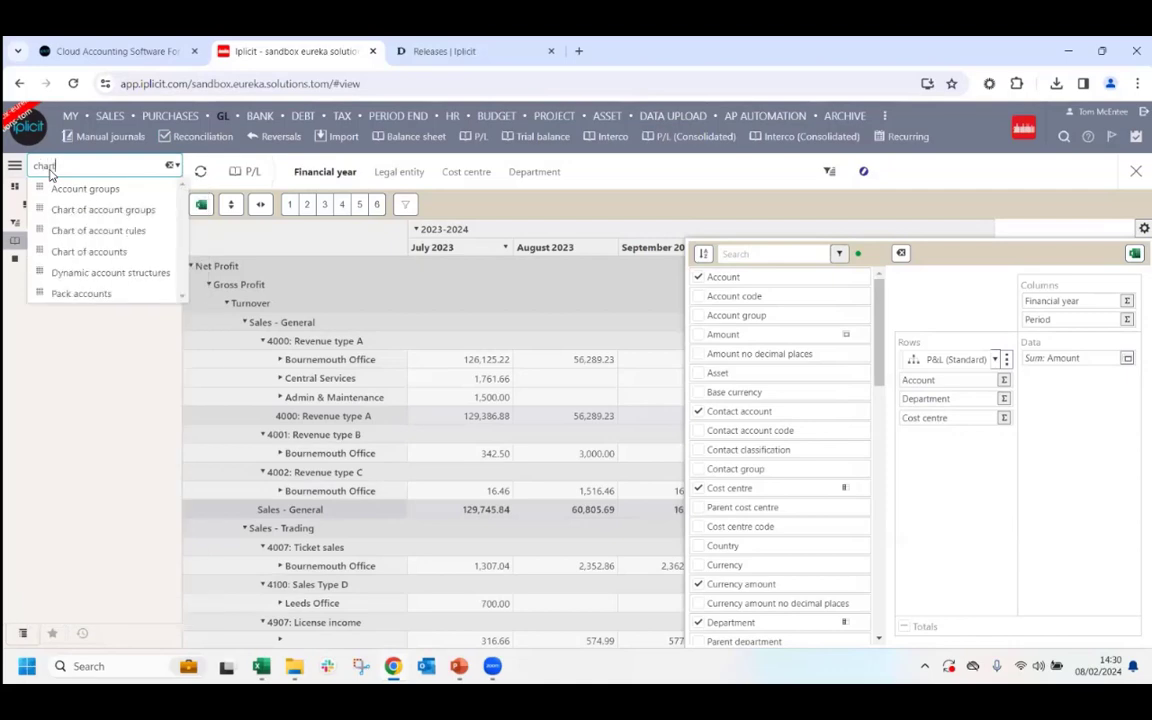
click(104, 251)
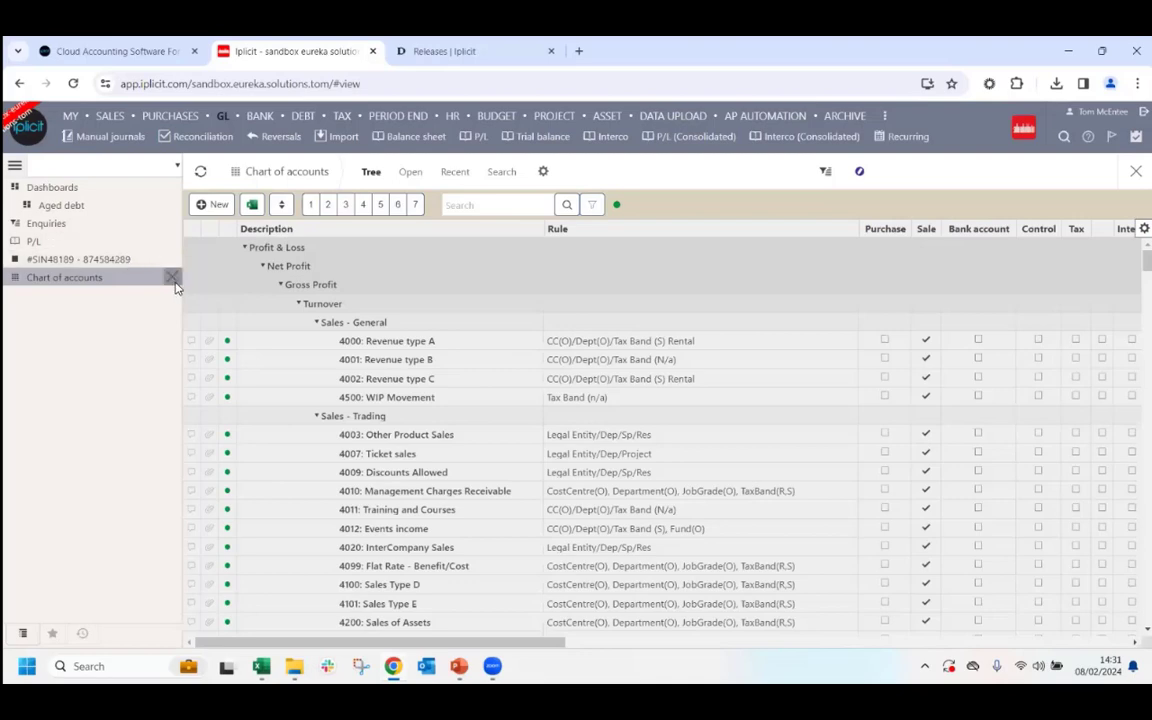
Step: Close the open Chart of accounts, sales invoice, P/L and Enquiries pages
click(165, 246)
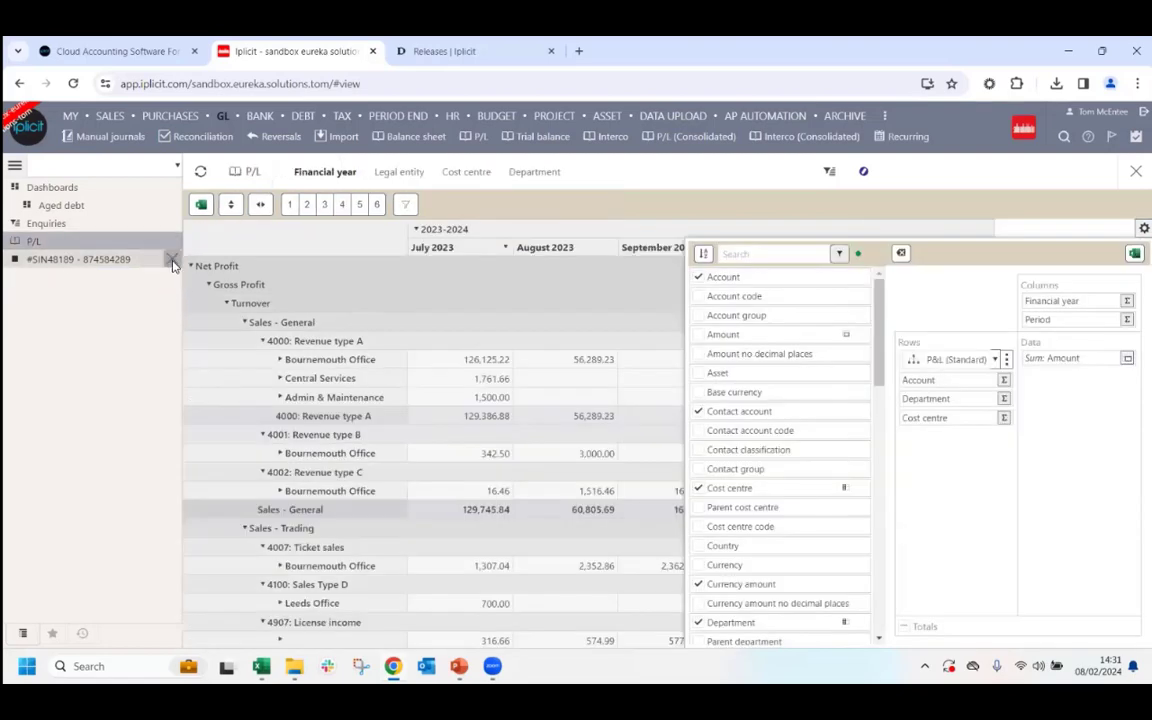
click(172, 260)
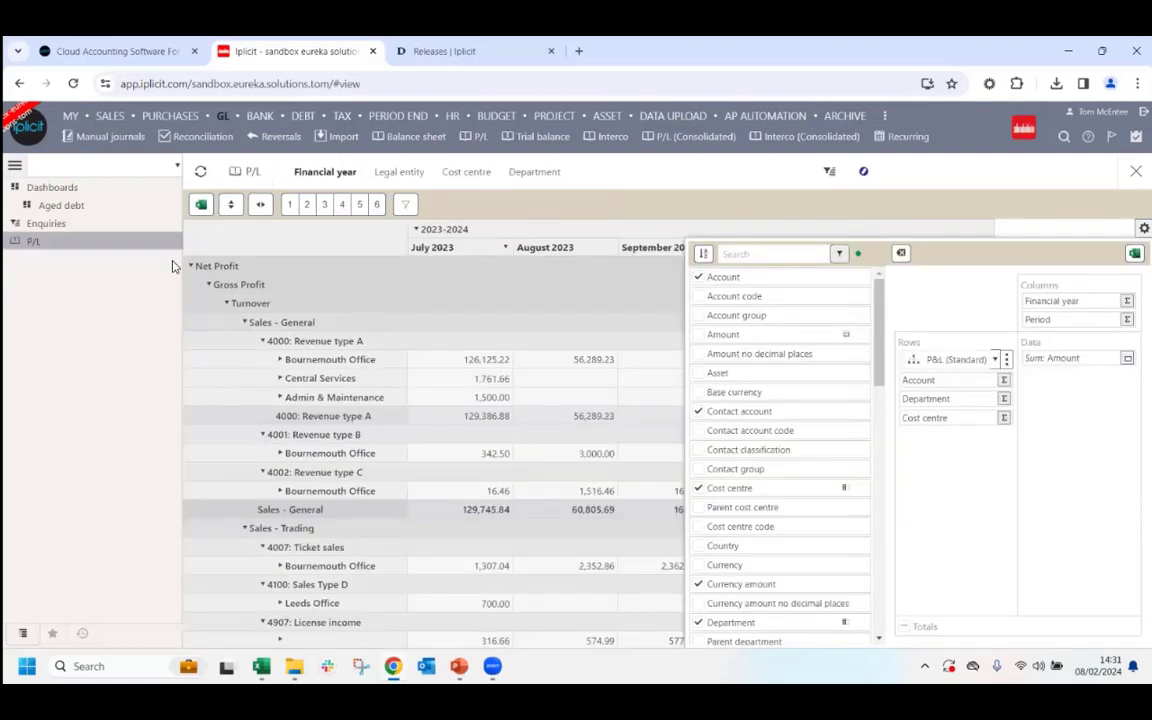
click(172, 241)
click(172, 226)
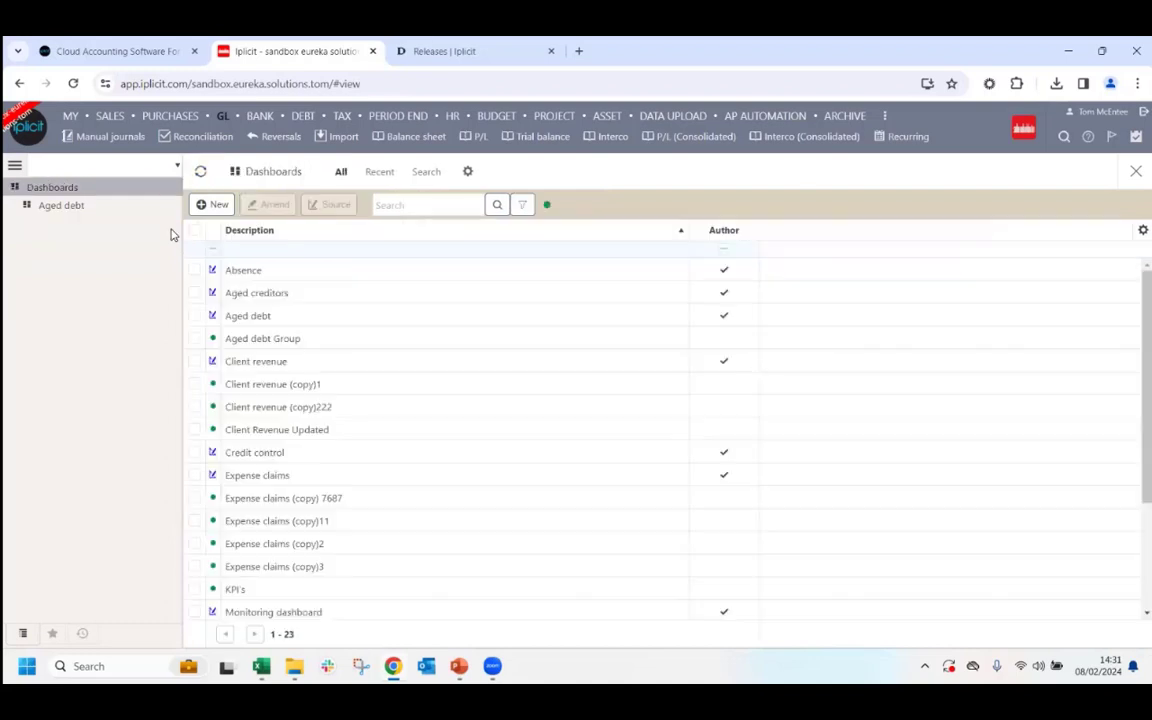
Step: Open the Purchase Invoices list, followed by the Suppliers list
mouse_move(188, 118)
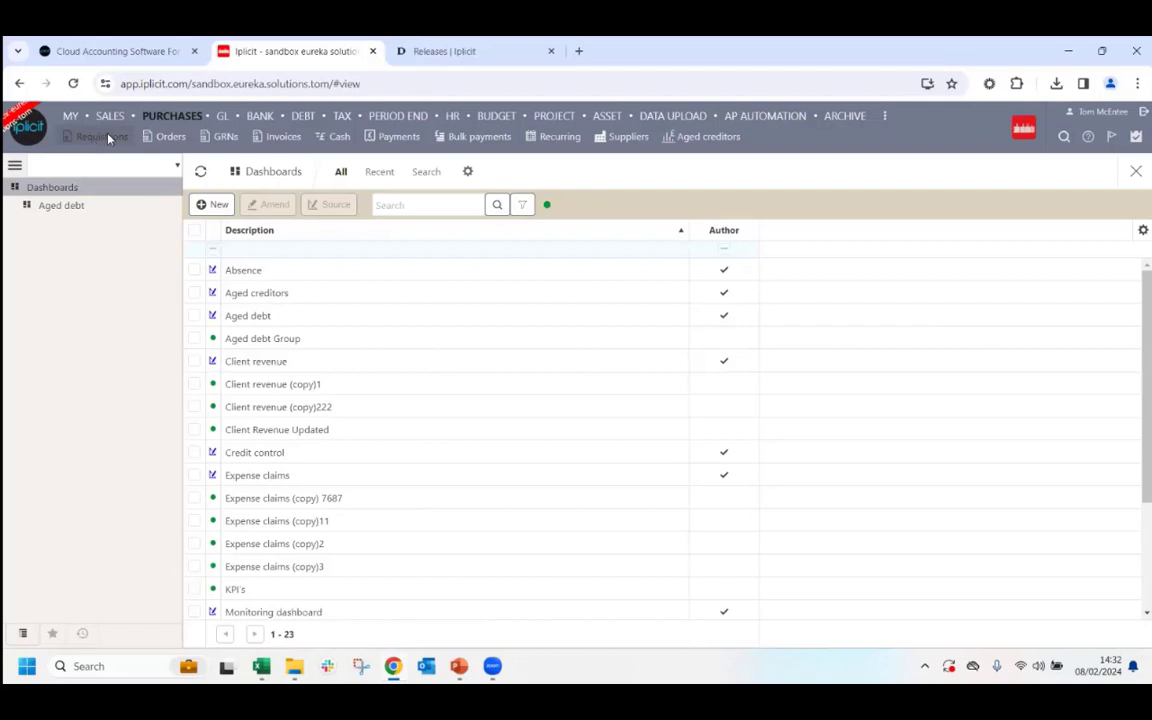
click(277, 137)
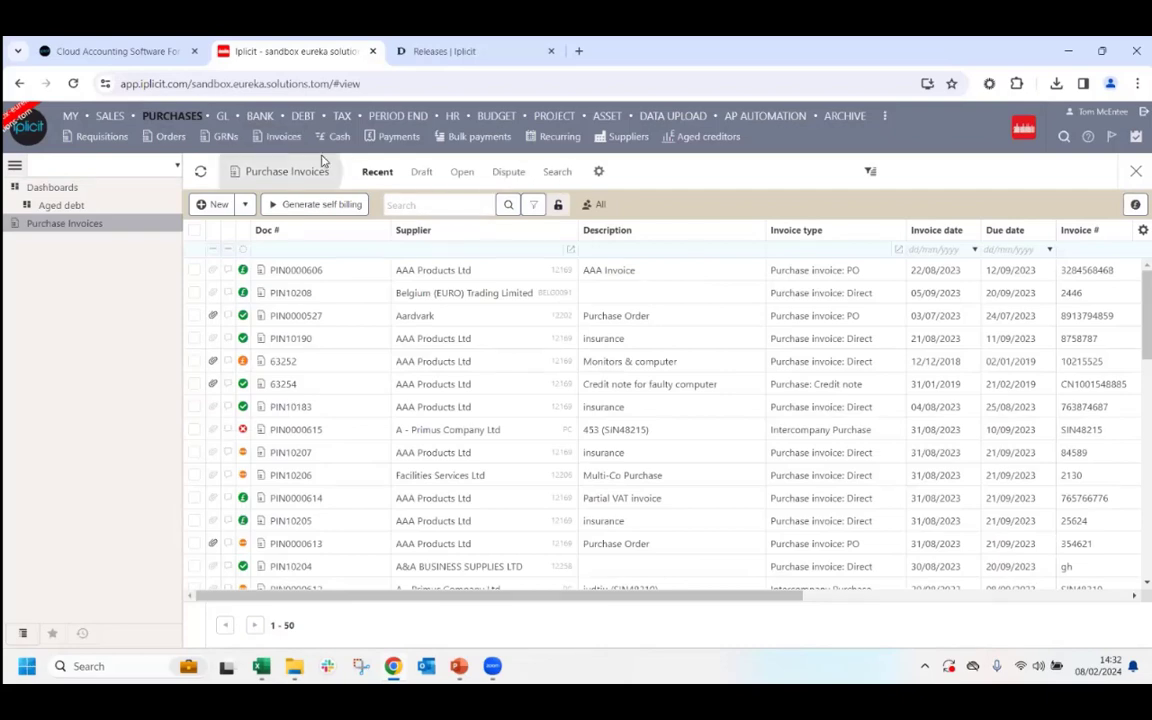
click(622, 137)
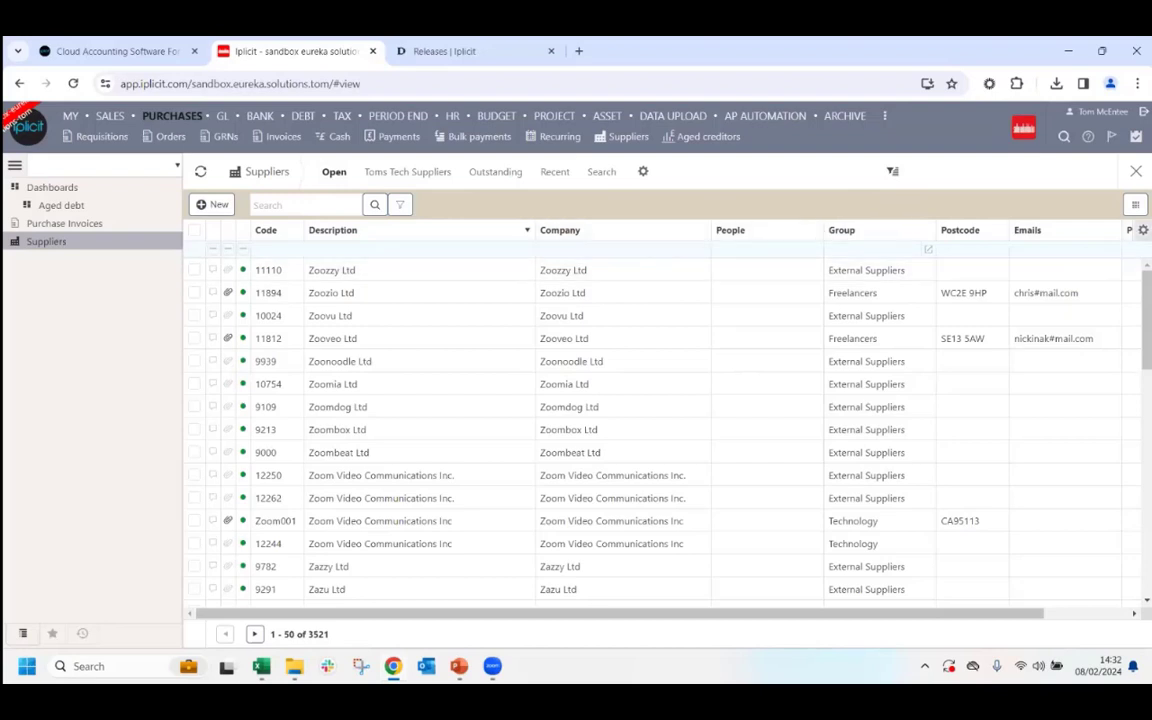
Step: Check the columns available for the Suppliers list and display its saved Tech Suppliers view
click(1143, 230)
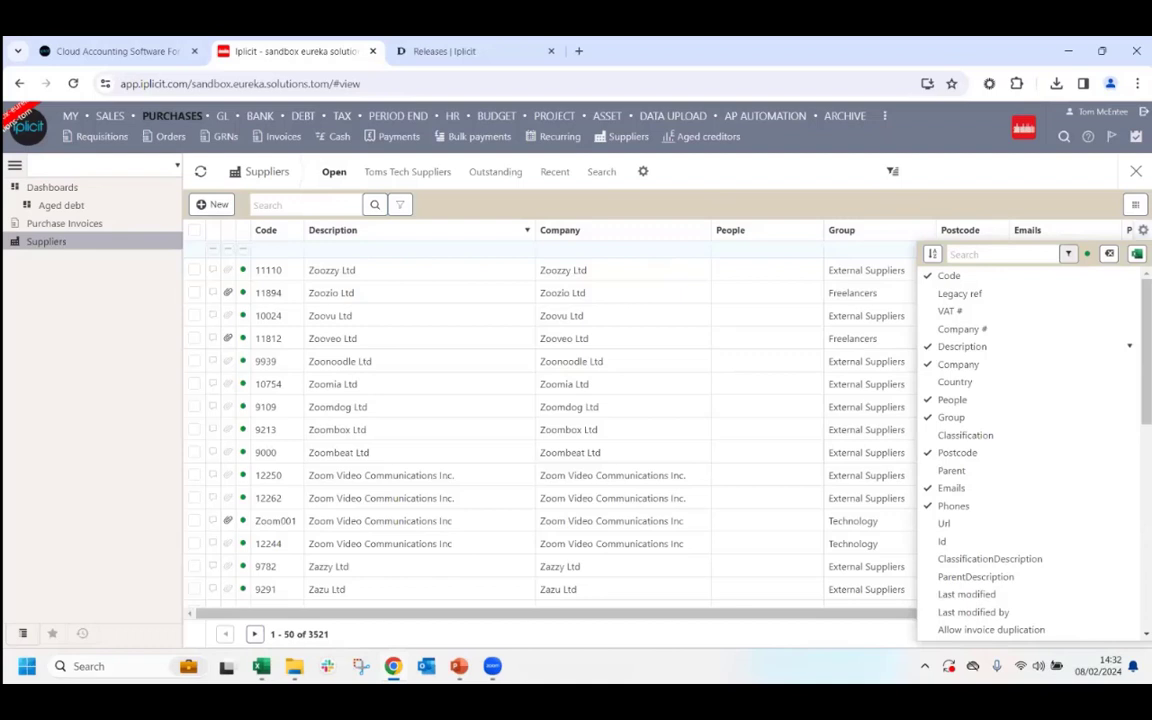
key(Escape)
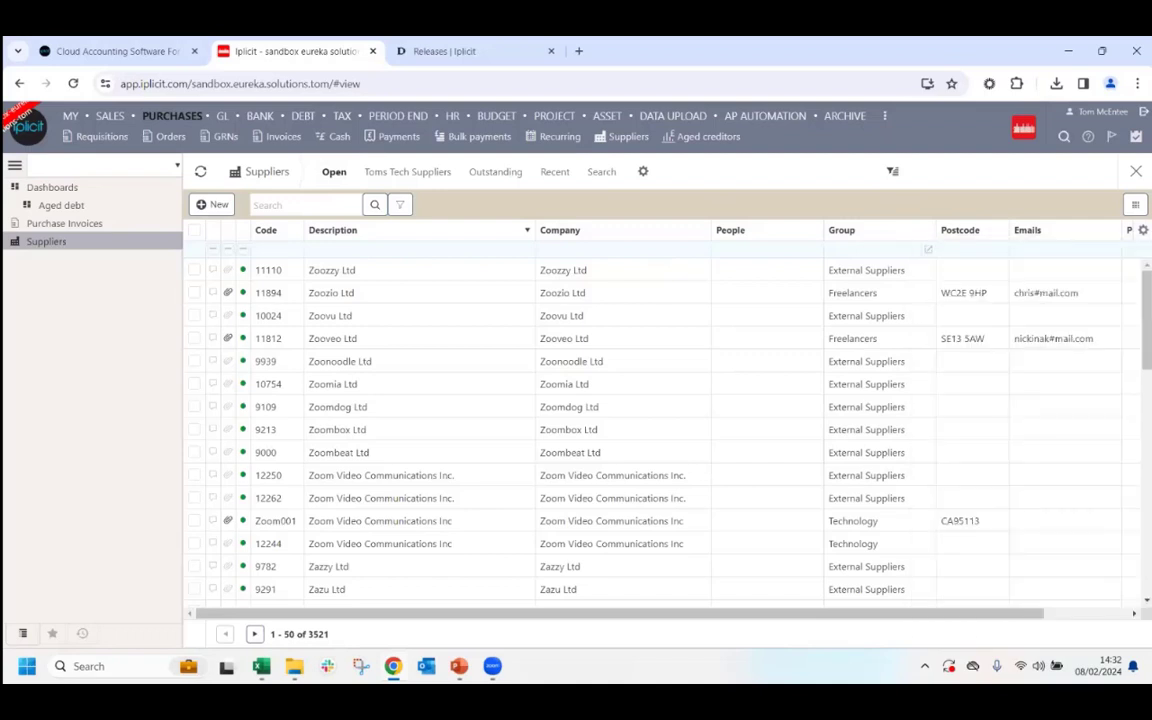
drag(888, 236, 800, 239)
click(420, 172)
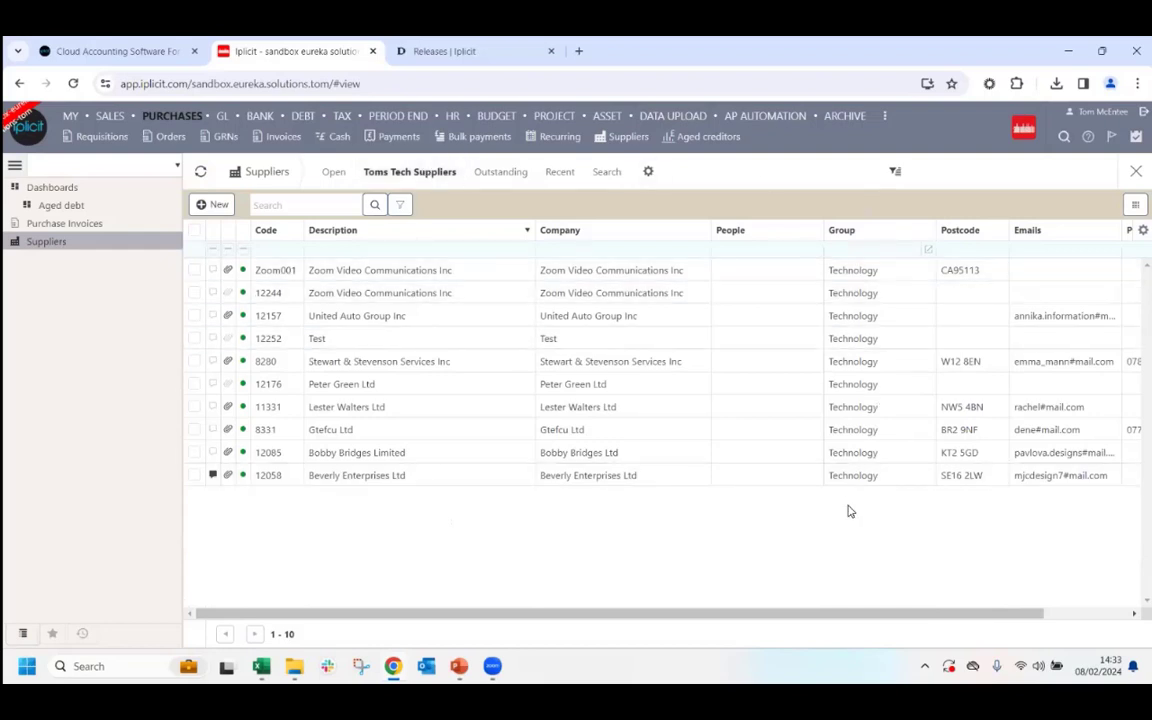
Step: Duplicate the Tech Suppliers view in the Suppliers view settings
click(648, 171)
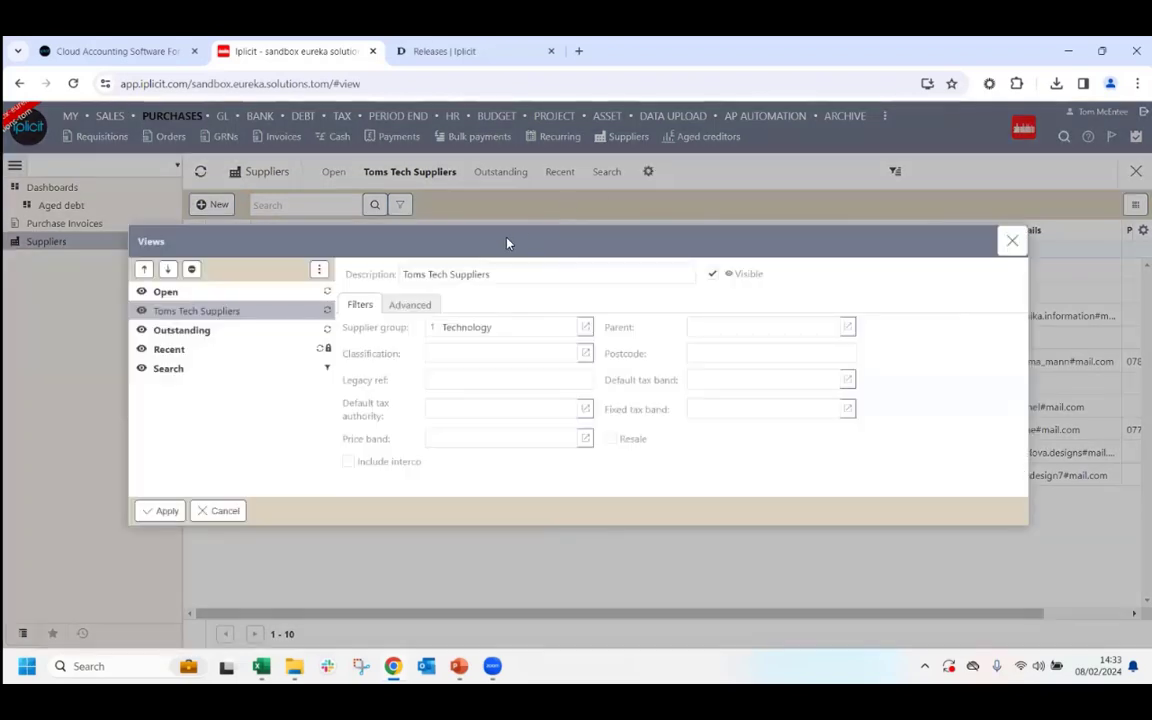
click(319, 269)
click(336, 292)
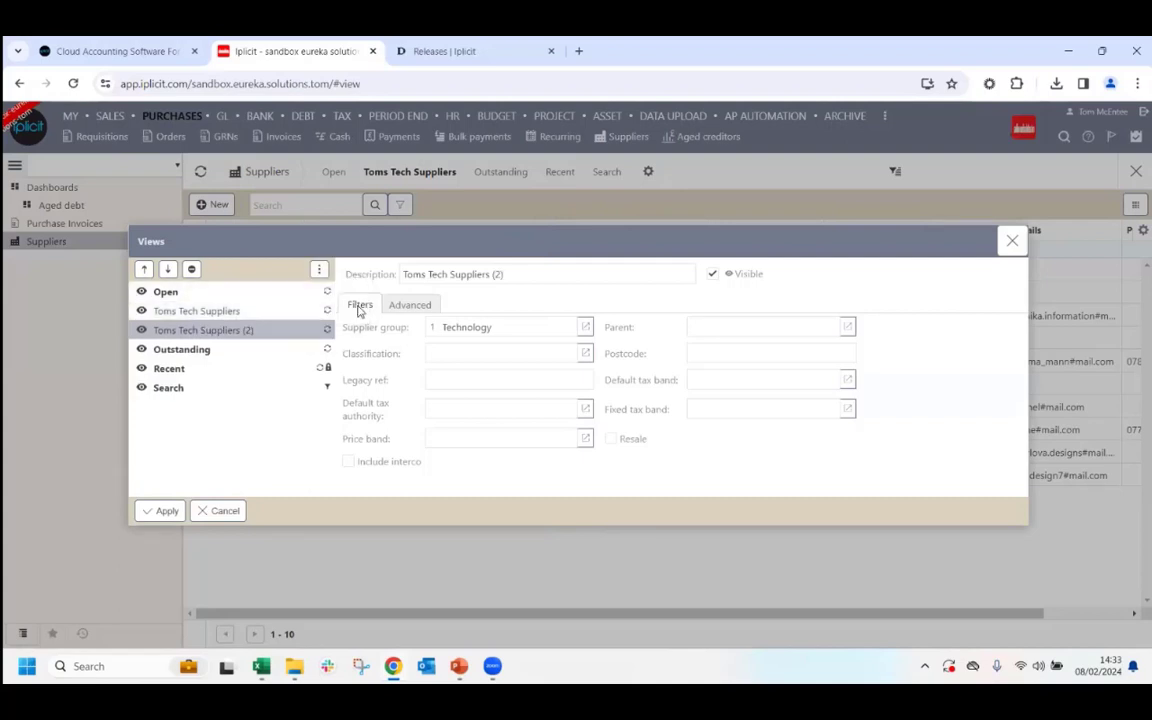
Step: Replace "Tech Suppliers (2)" in the copied view's description with "Freelance Suppliers"
click(531, 280)
key(BackSpace)
key(BackSpace)
key(BackSpace)
key(BackSpace)
key(BackSpace)
key(BackSpace)
key(BackSpace)
key(BackSpace)
key(BackSpace)
key(BackSpace)
key(BackSpace)
key(BackSpace)
key(BackSpace)
key(BackSpace)
key(BackSpace)
key(BackSpace)
key(BackSpace)
key(BackSpace)
text(Freeland)
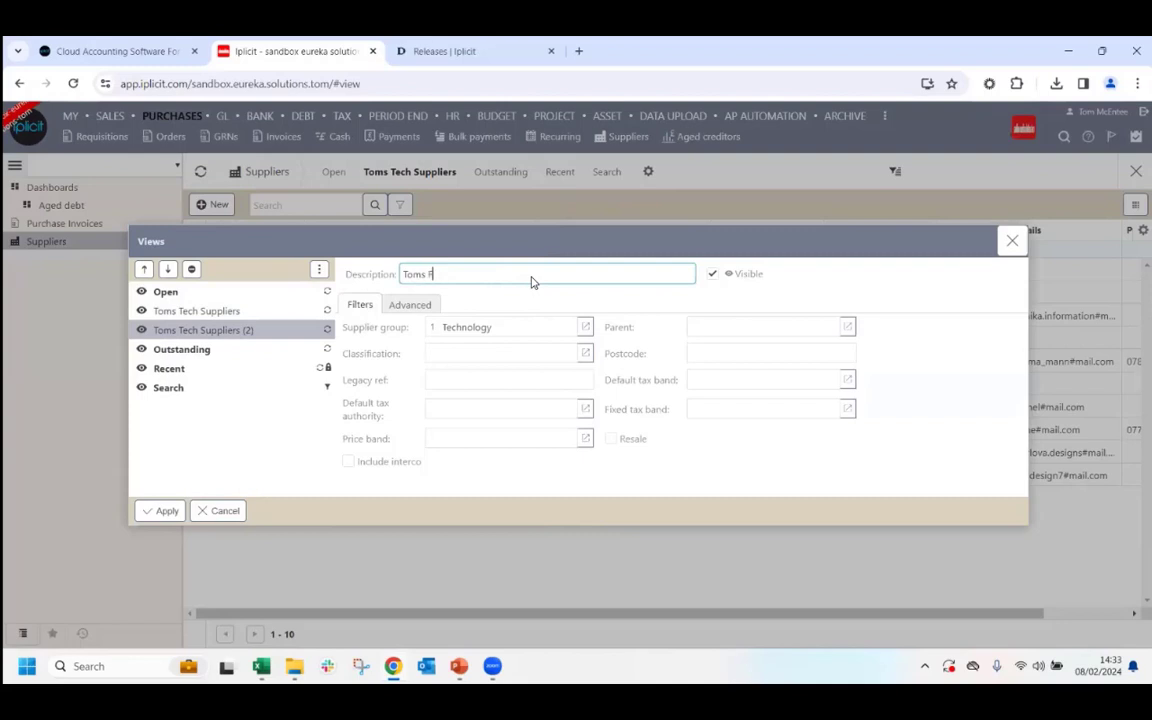
key(BackSpace)
text(ce Suppliuer)
key(BackSpace)
key(BackSpace)
key(BackSpace)
text(ers)
Step: Filter the new view to the Freelancers supplier group instead of Technology, apply the settings and display the view
click(573, 326)
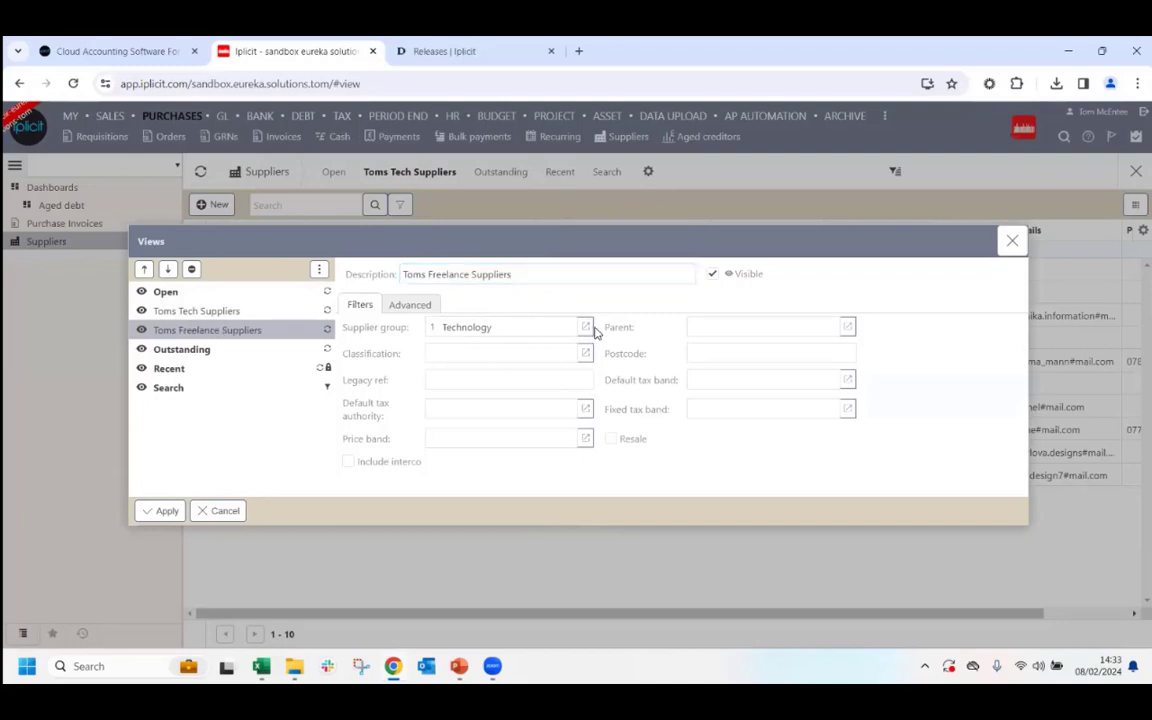
click(546, 331)
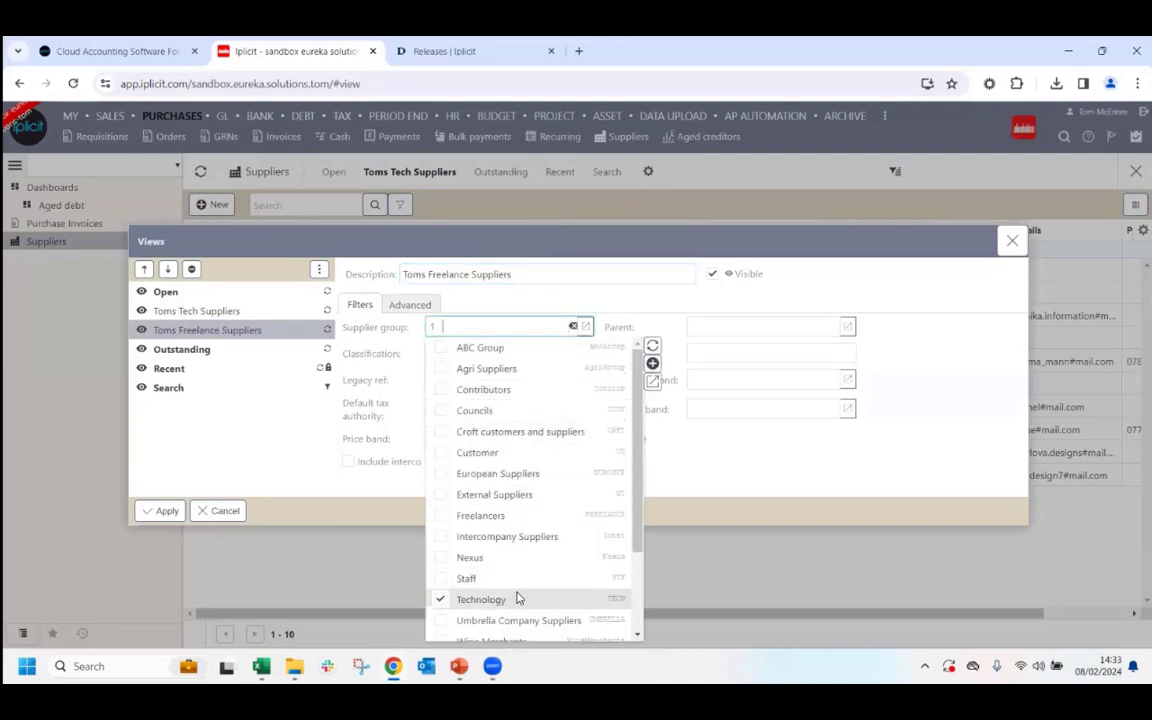
click(437, 599)
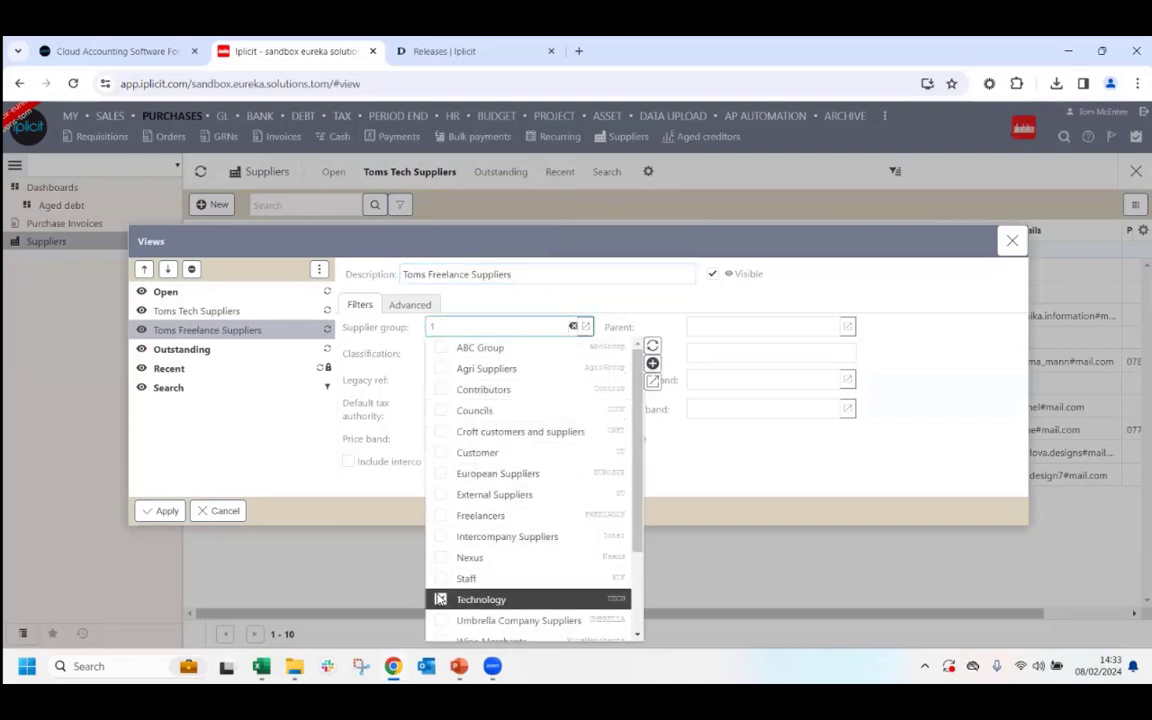
click(441, 516)
click(818, 487)
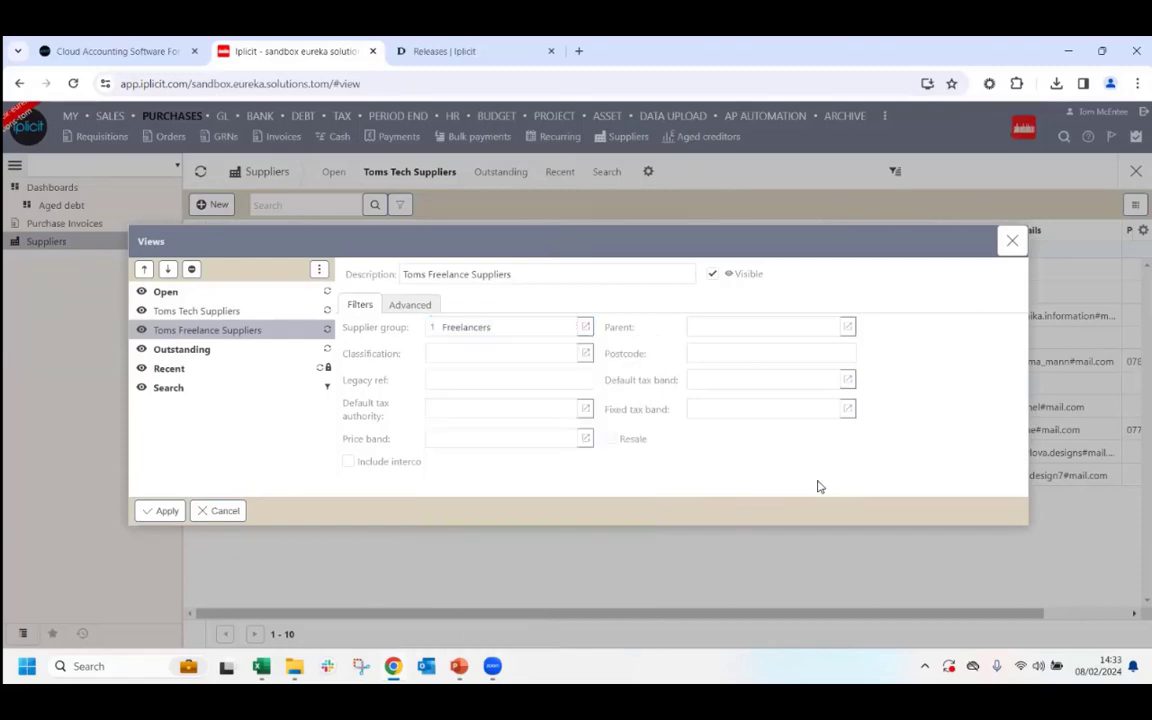
click(165, 511)
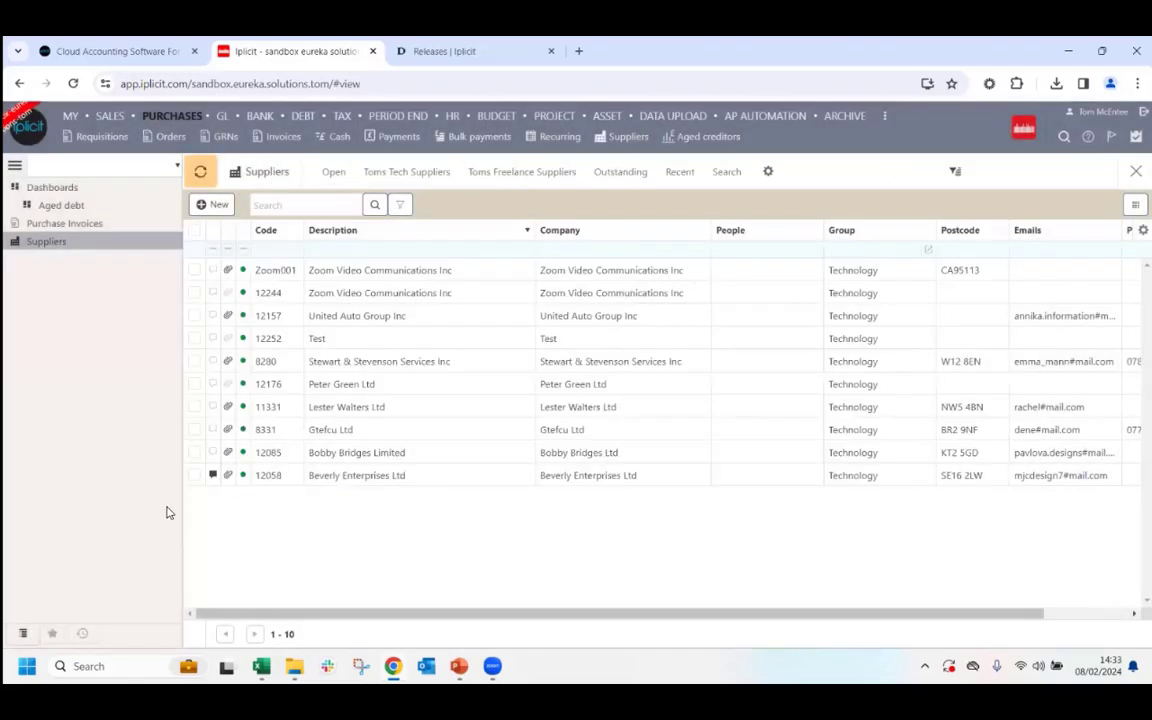
click(533, 176)
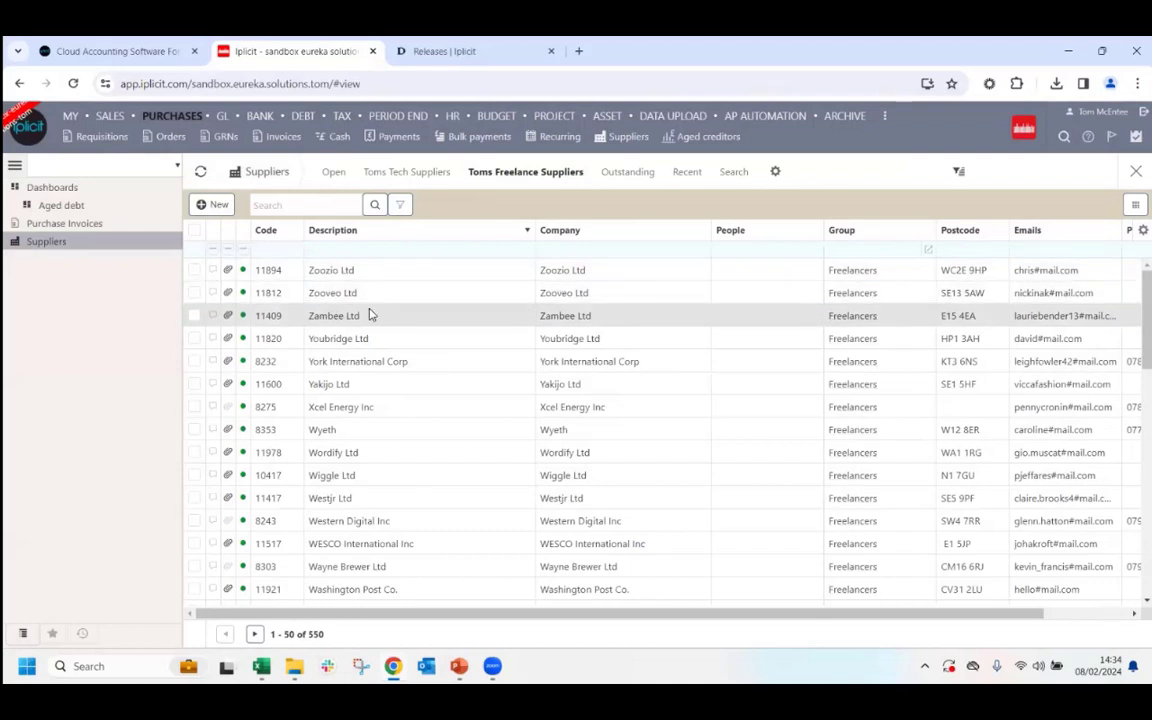
Step: Open the AAA Products Ltd purchase invoice described "AAA Invoice" and view its linked purchase order
click(63, 223)
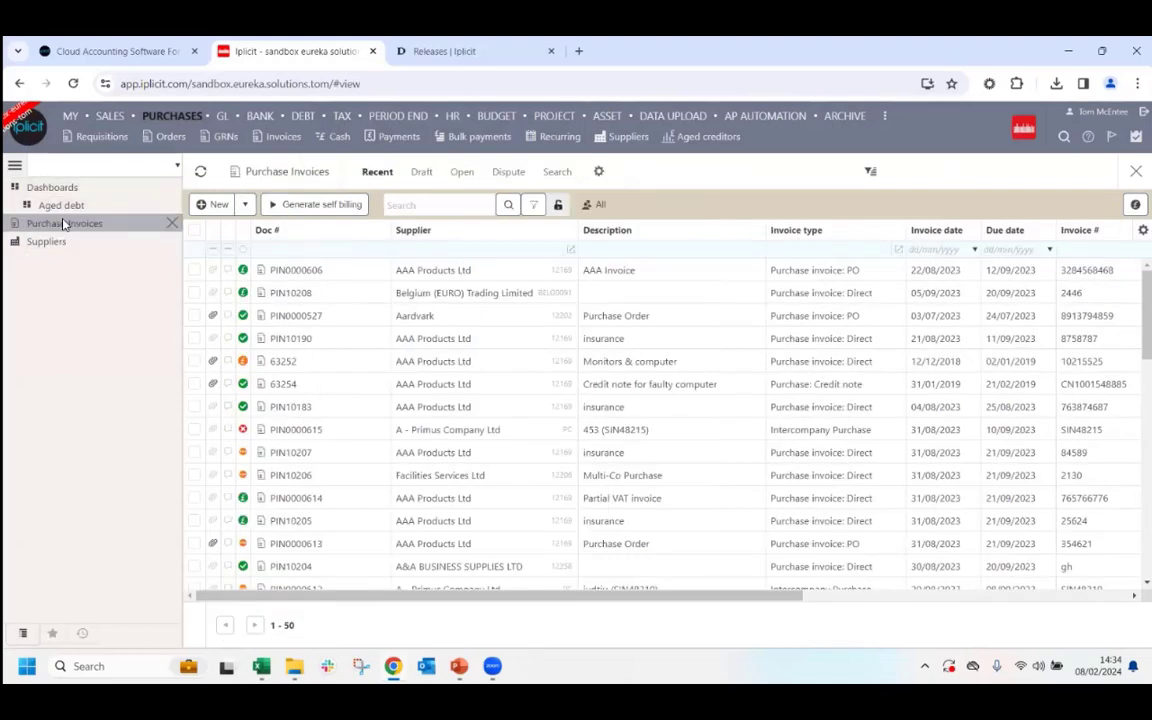
click(311, 276)
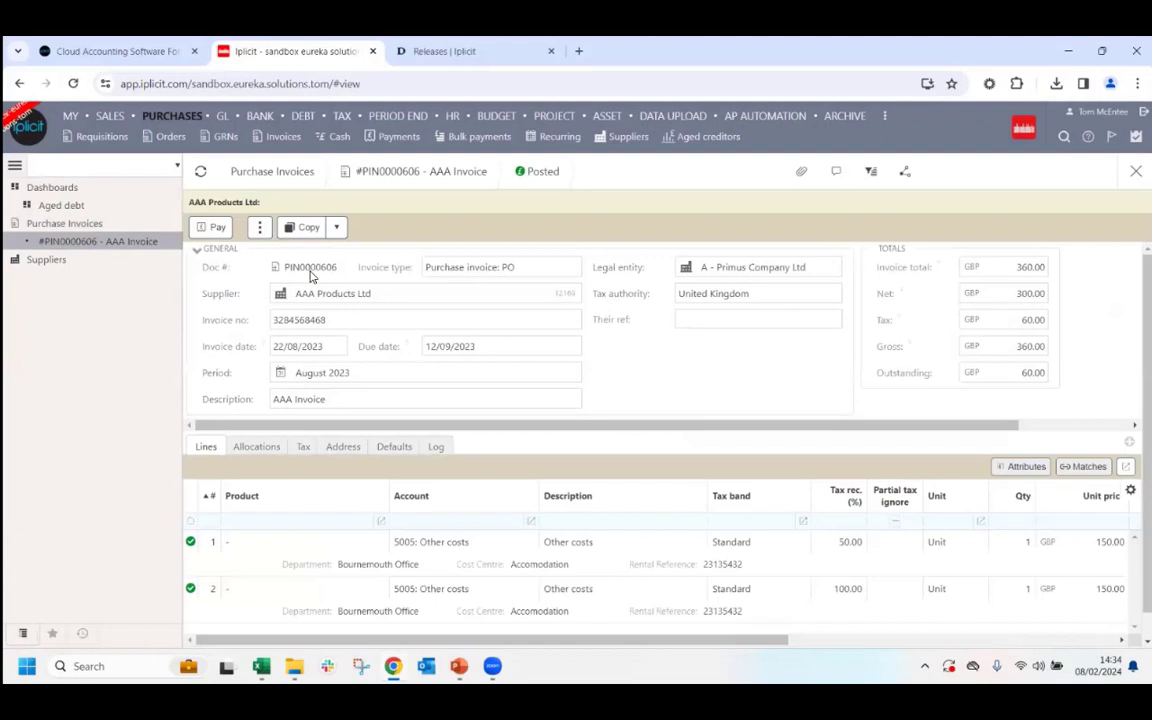
click(904, 172)
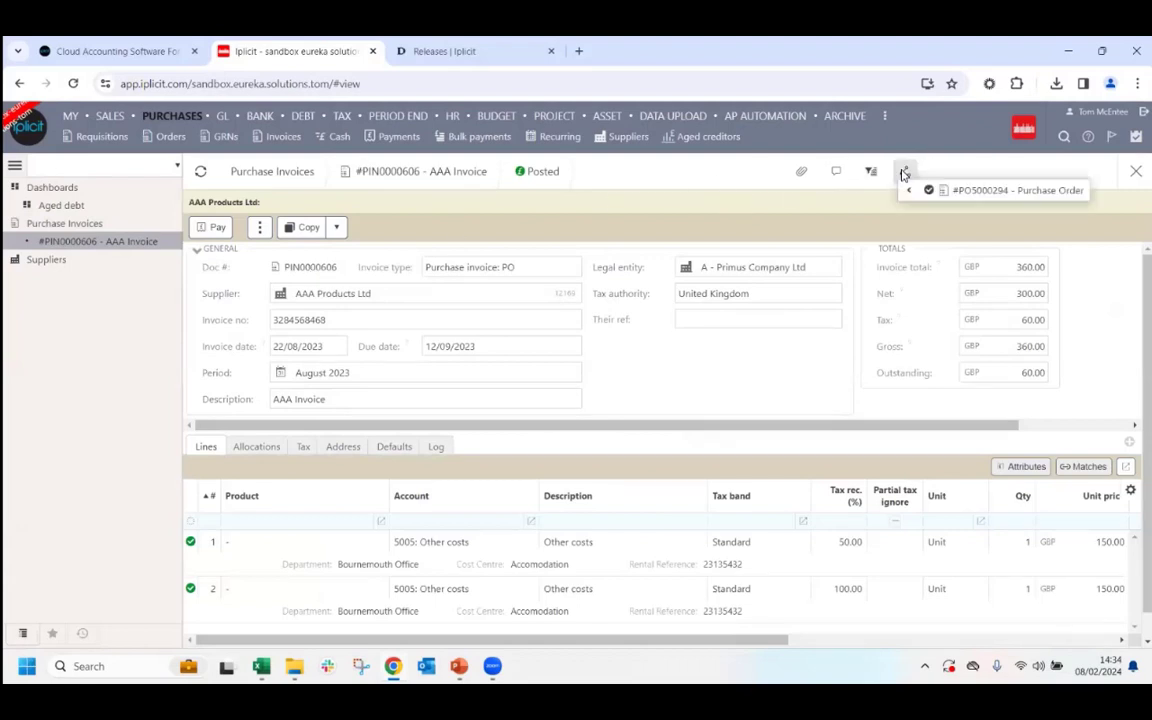
click(1015, 190)
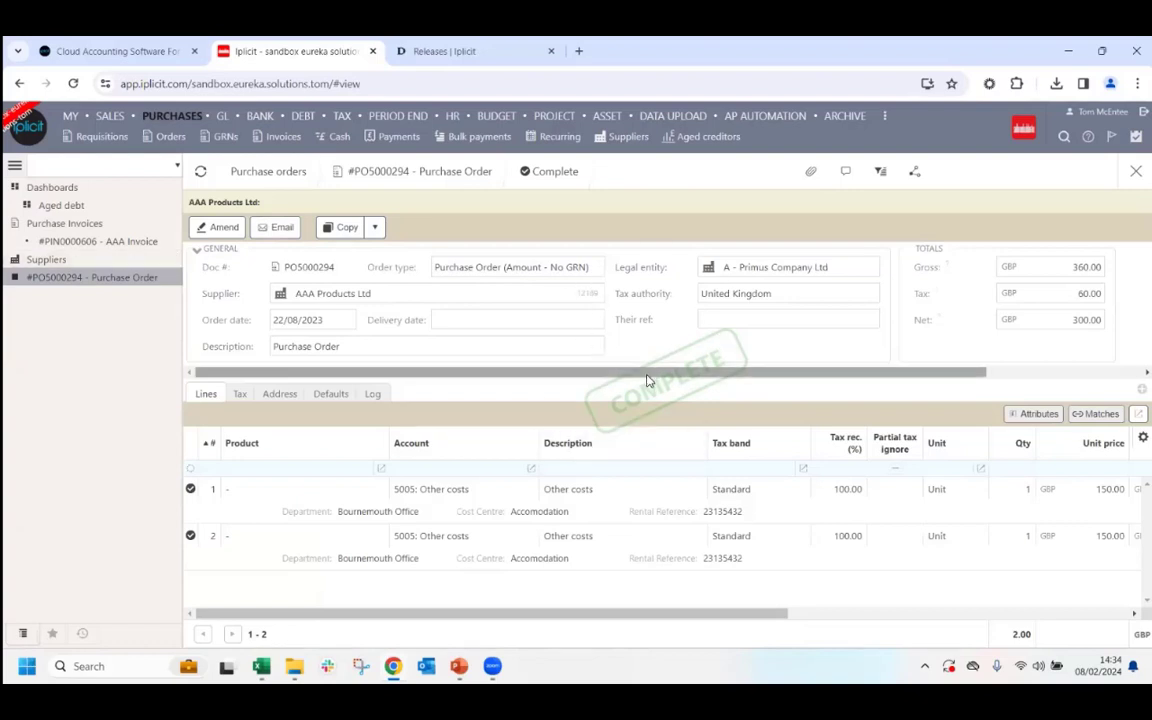
Step: Return to the AAA Products Ltd invoice and show its linked documents again
click(88, 242)
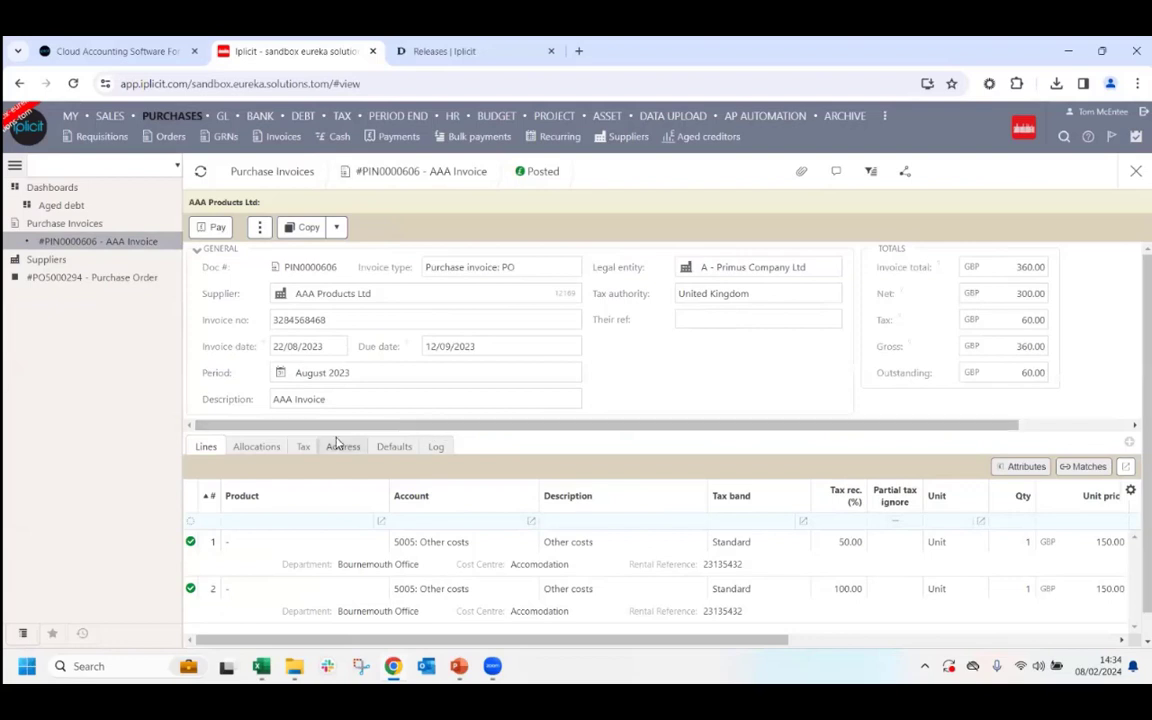
click(905, 172)
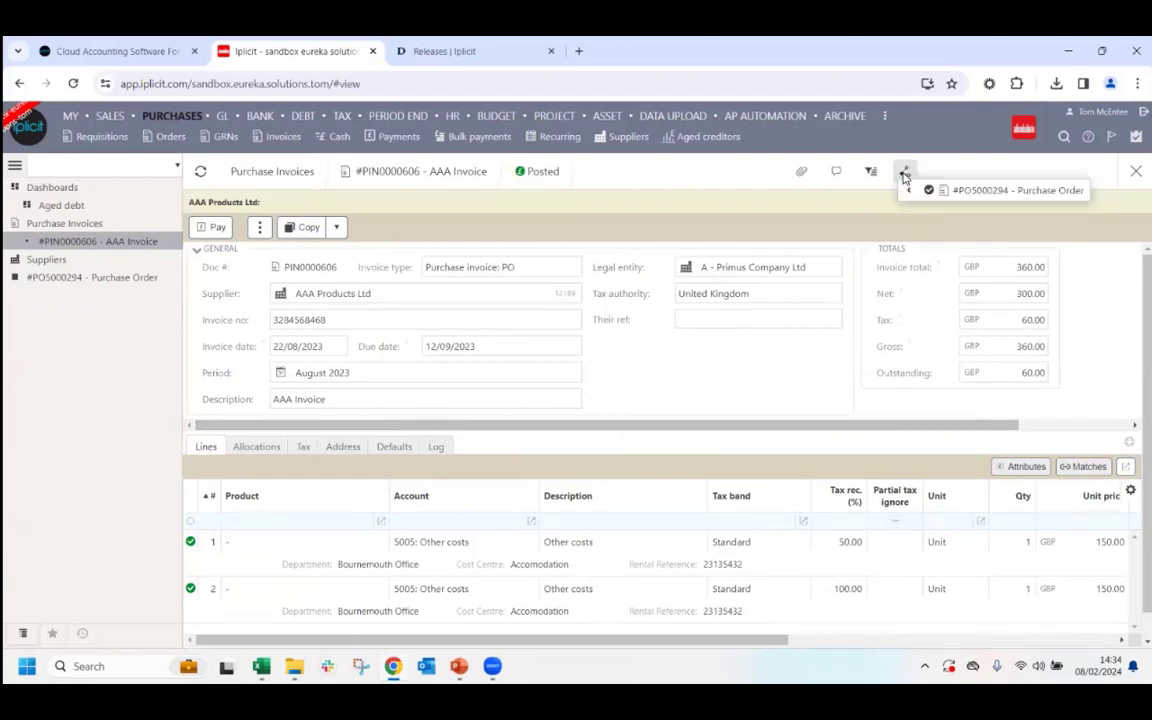
Step: Attach Purchase Invoice.pdf from the Demo folder to the AAA invoice under the Purchase Invoices attachment group and list that group's files
click(801, 173)
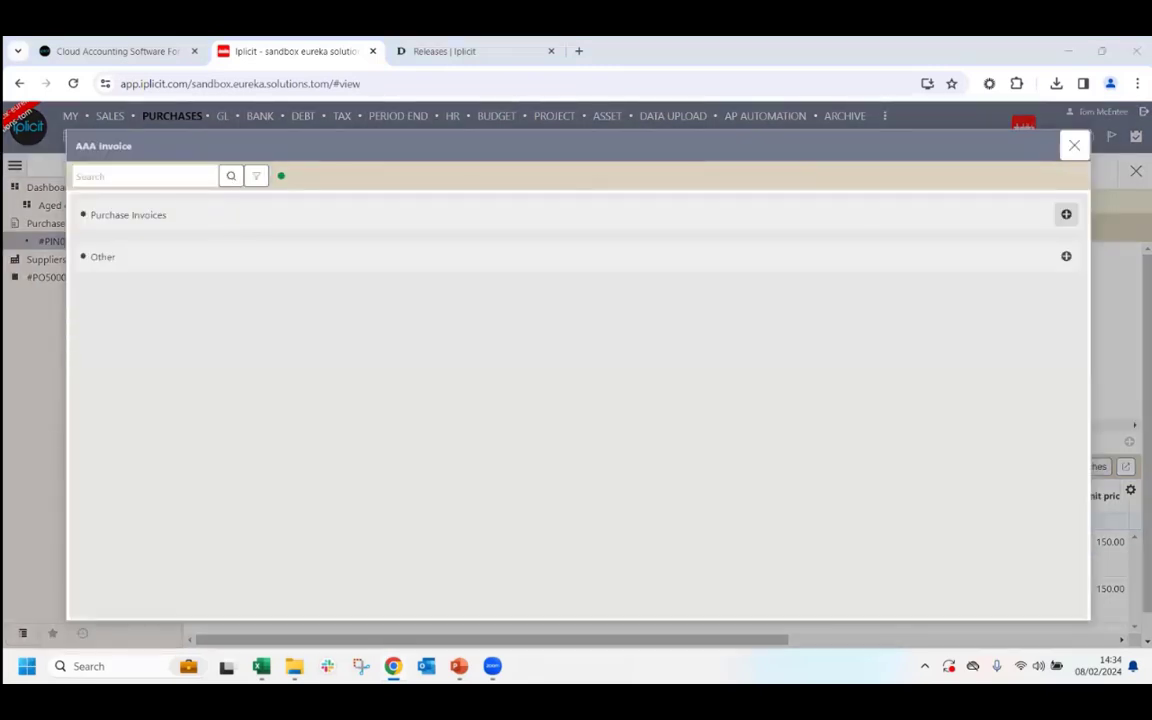
click(1066, 214)
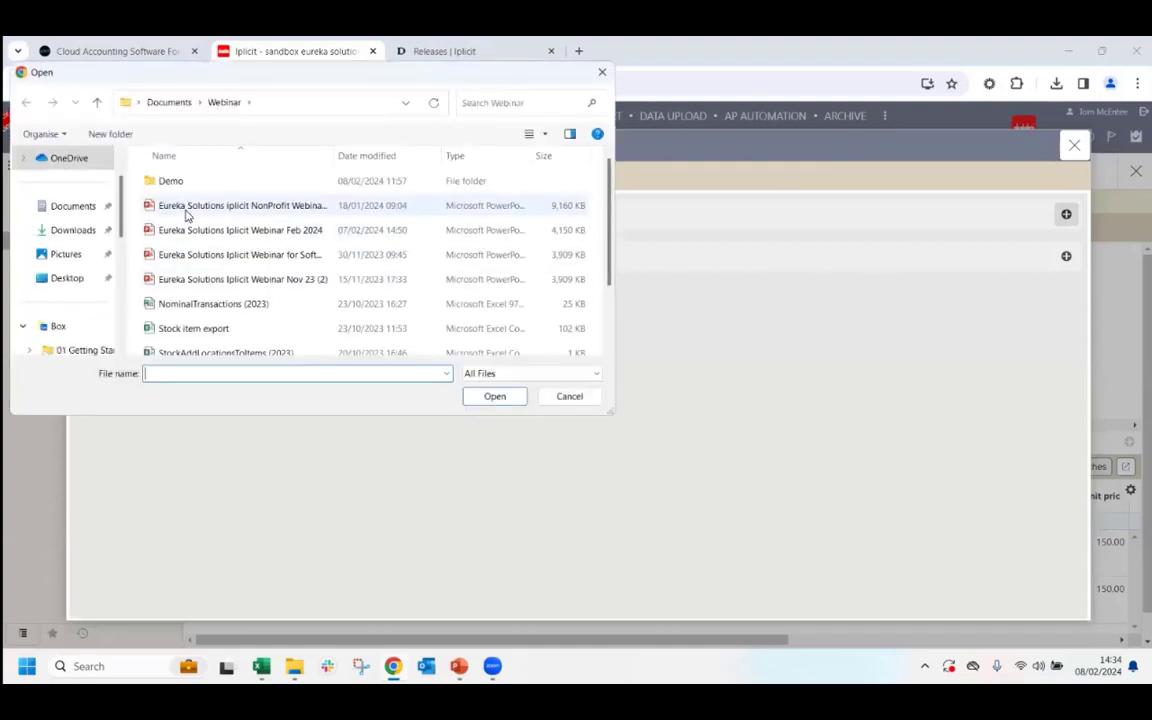
double_click(203, 184)
double_click(204, 186)
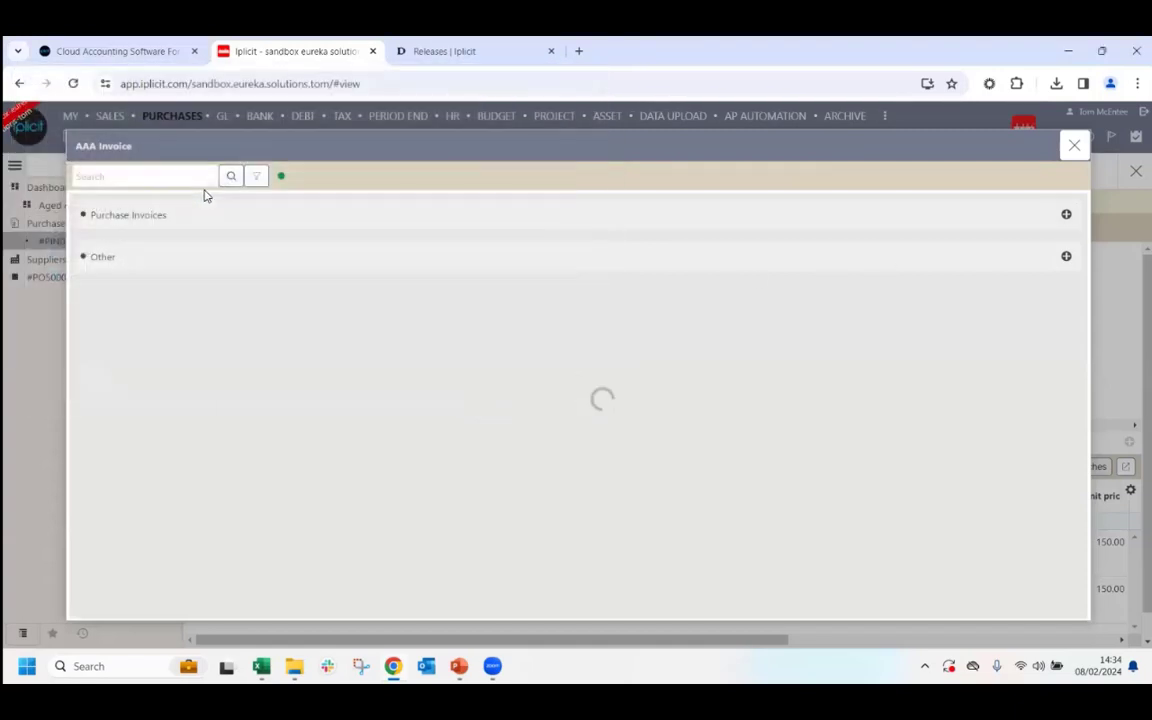
click(127, 214)
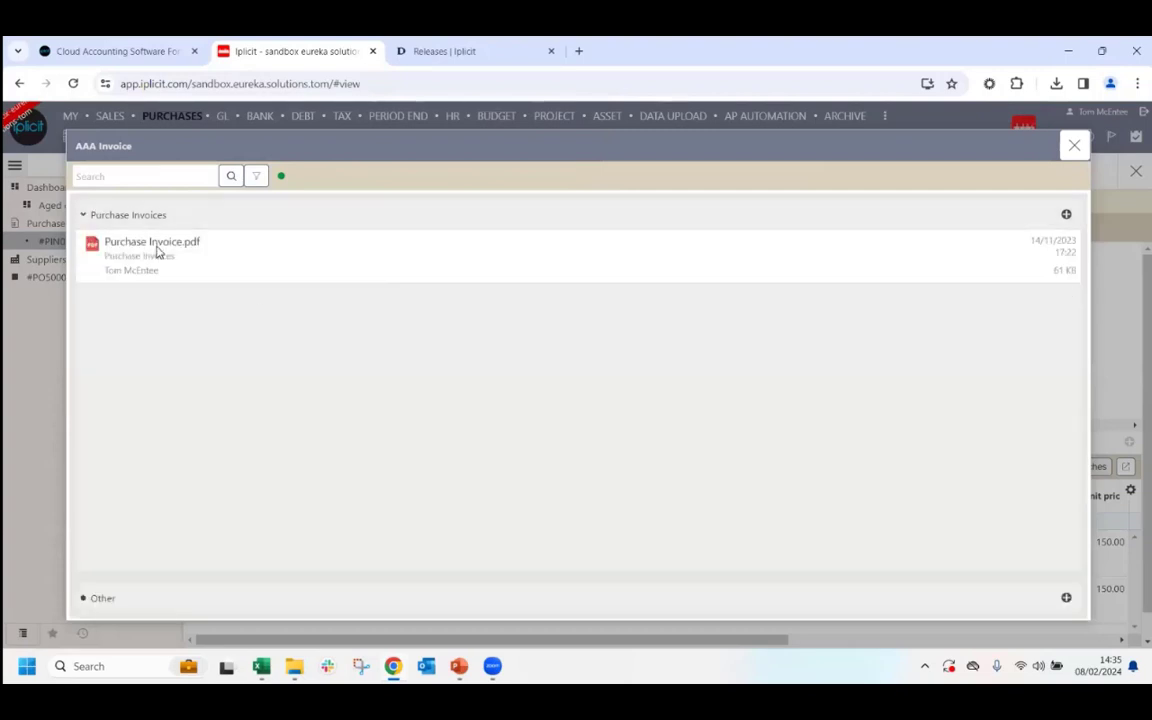
Step: View the details and preview of the attached Purchase Invoice.pdf, and return to the invoice
click(157, 252)
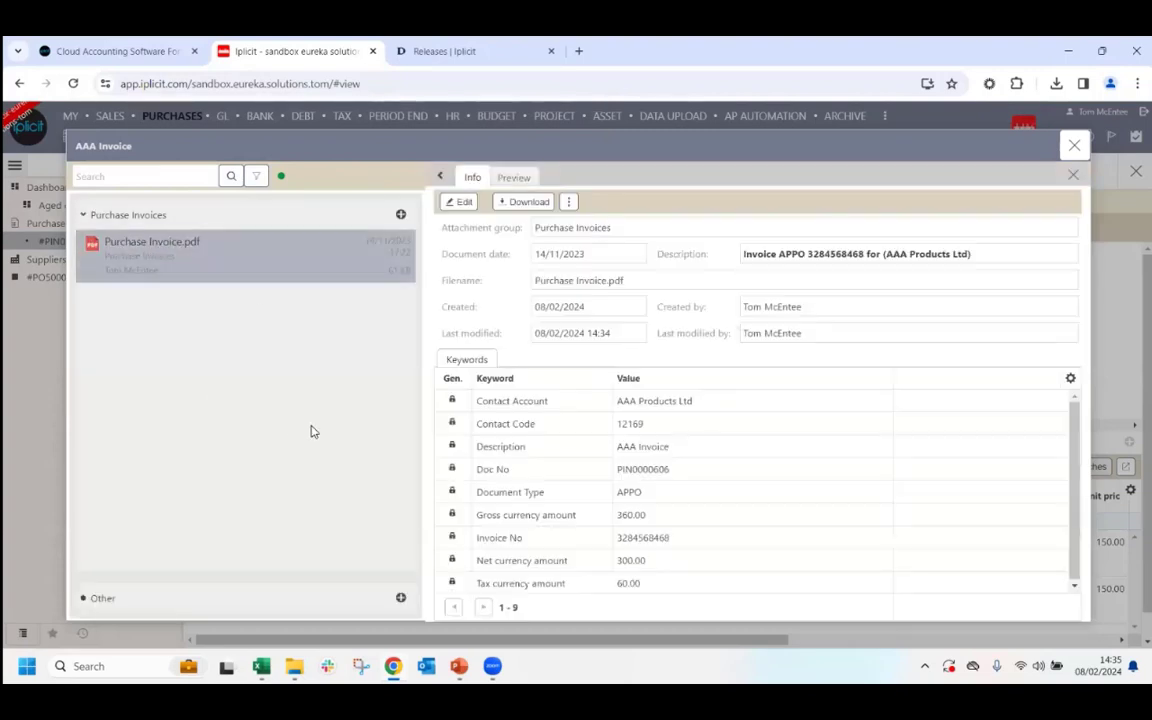
click(511, 186)
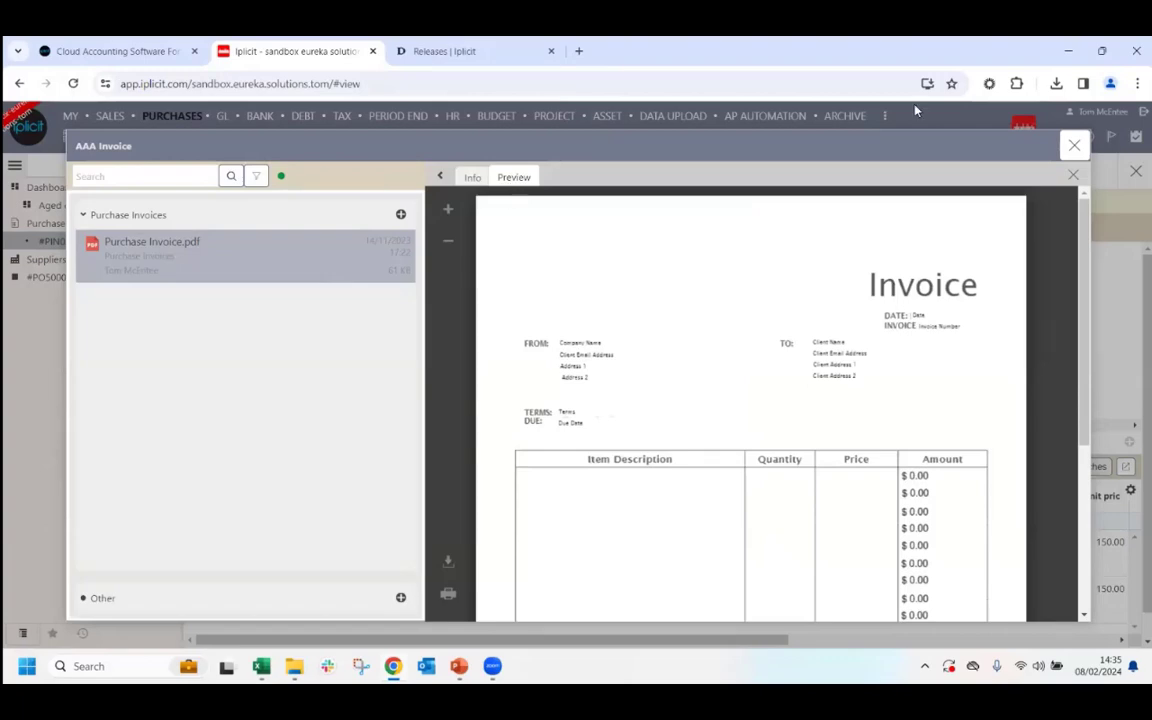
click(1073, 145)
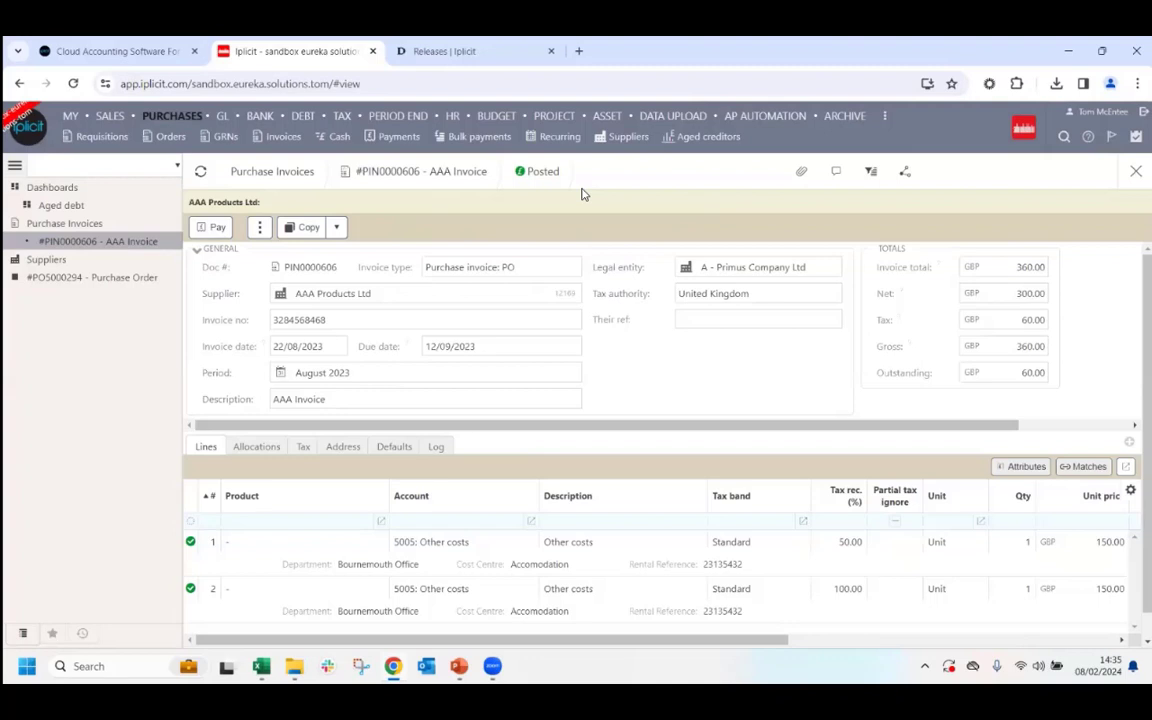
Step: Open the supplier payment allocated to the AAA invoice and preview its Remittance: UK1 email with the attached remittance advice
click(274, 447)
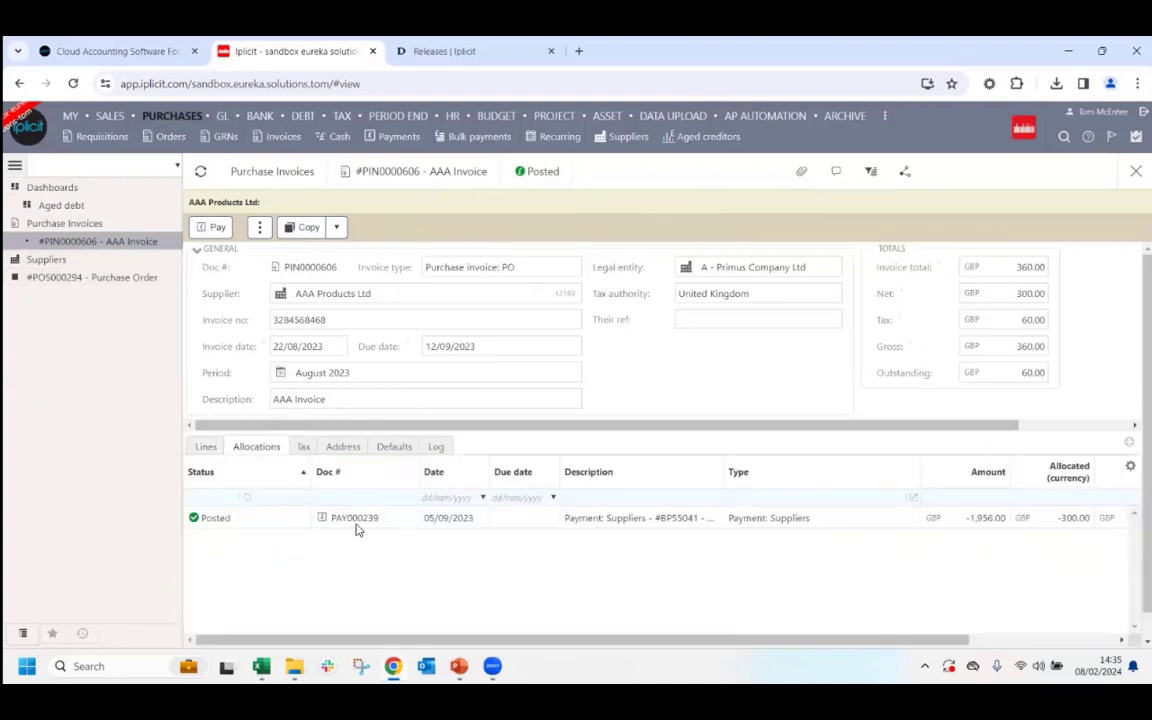
click(354, 518)
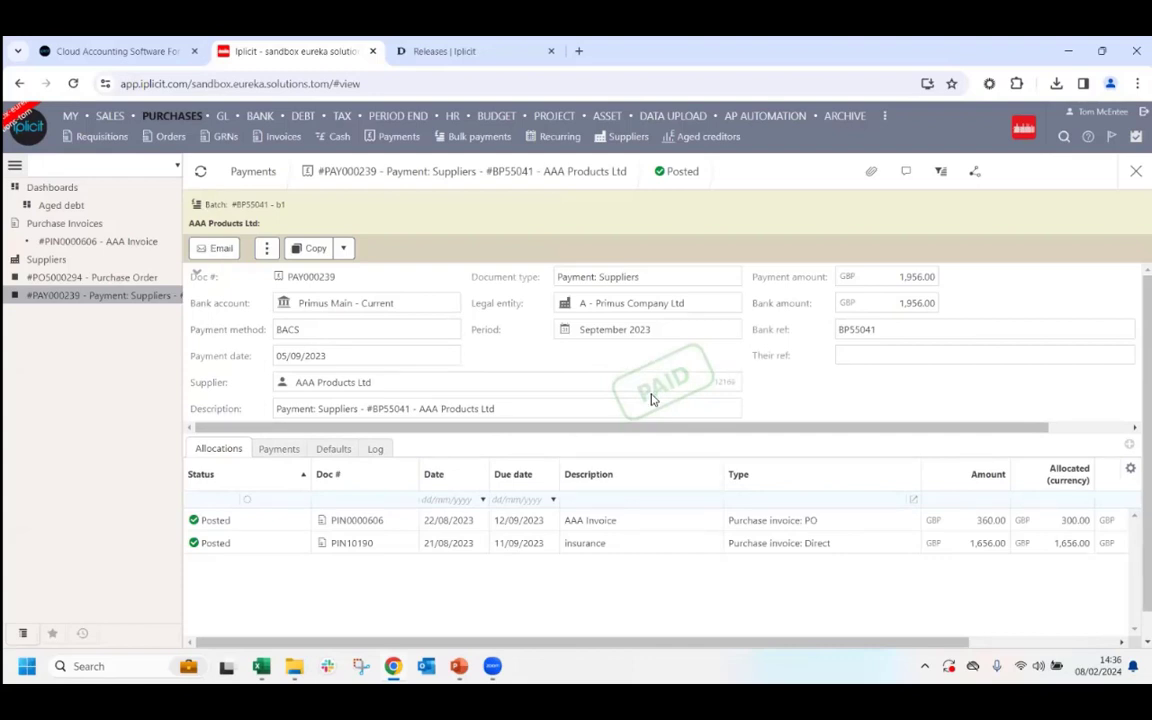
click(212, 254)
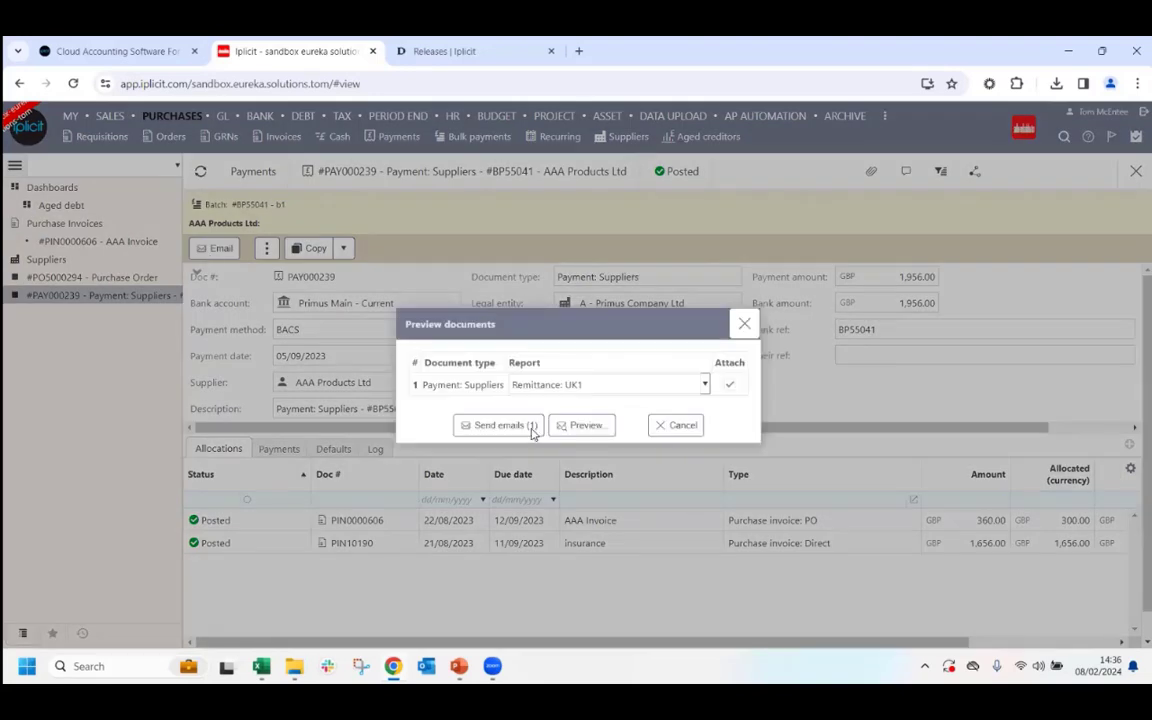
click(576, 426)
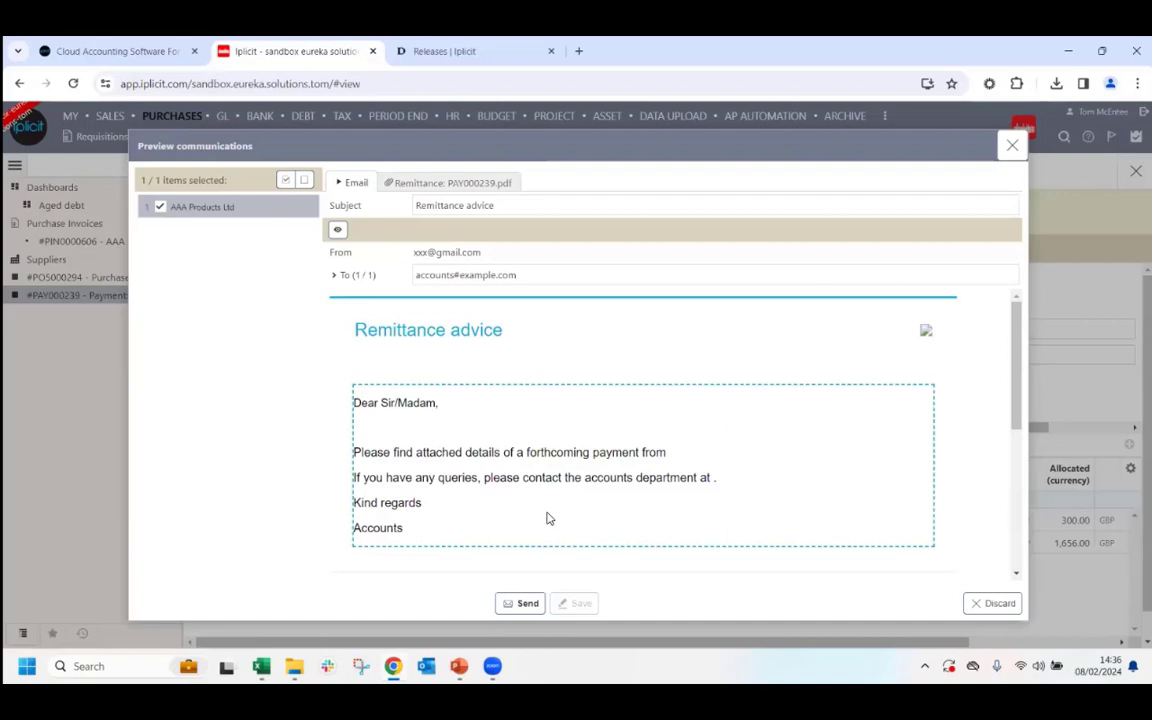
click(434, 181)
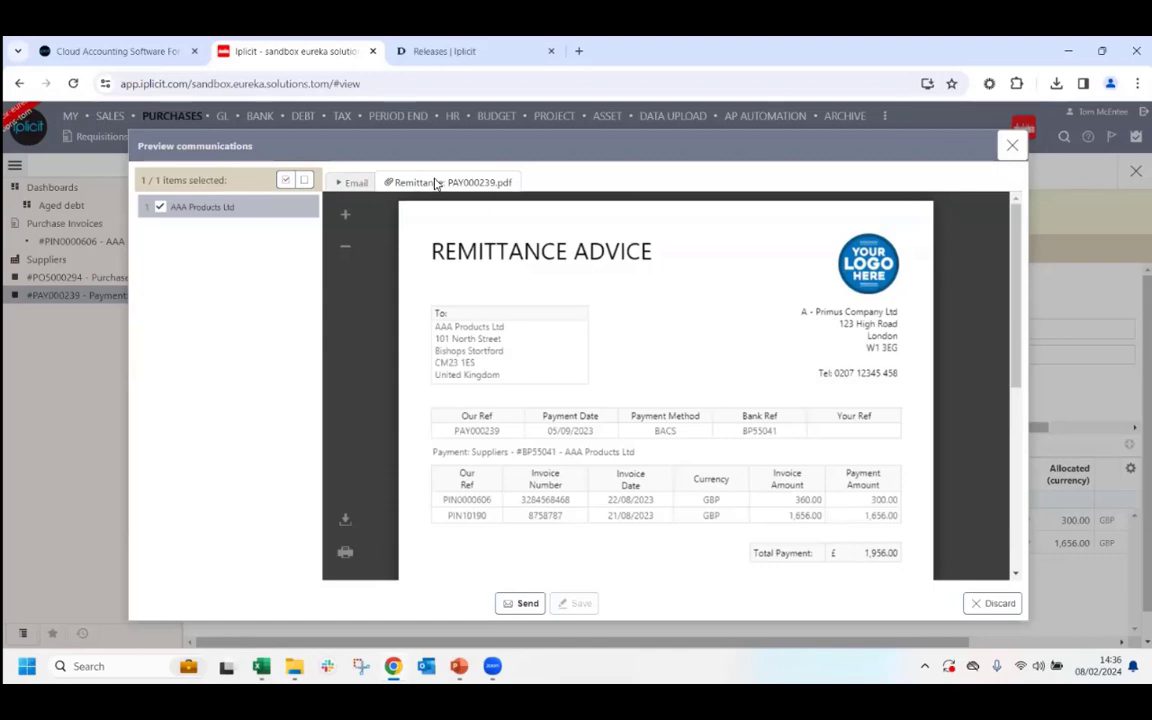
click(1012, 145)
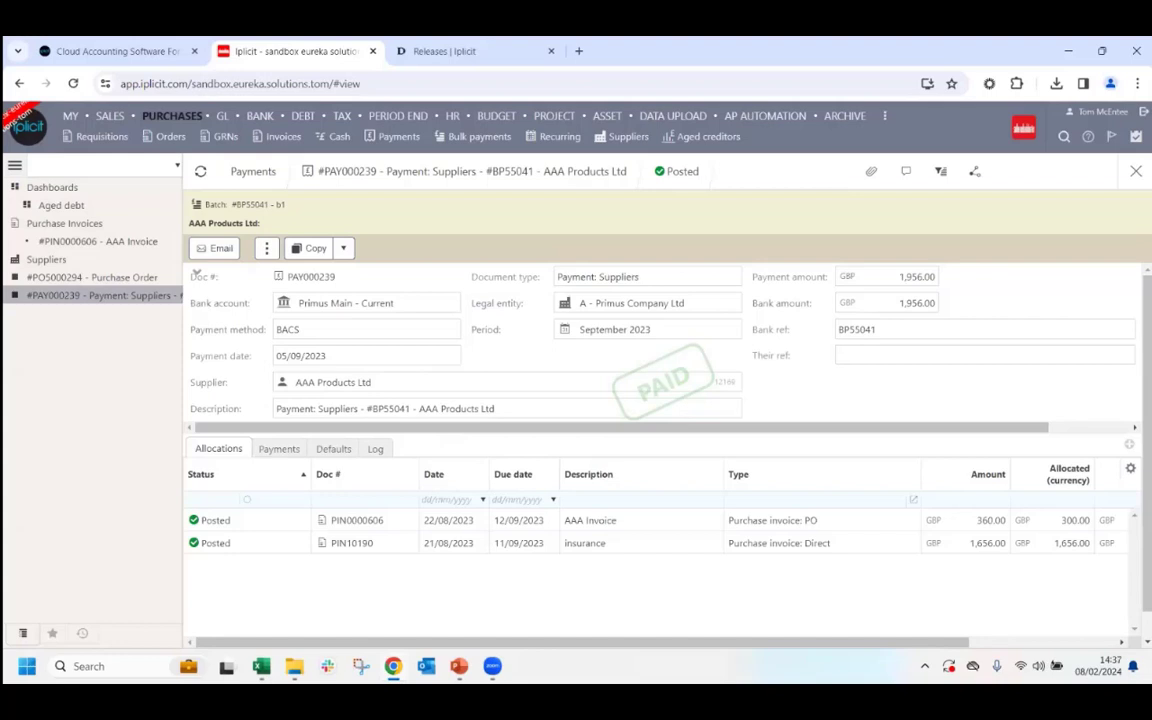
Step: View the Aged debt dashboard and open the Aged debt report in the Debt area
click(67, 207)
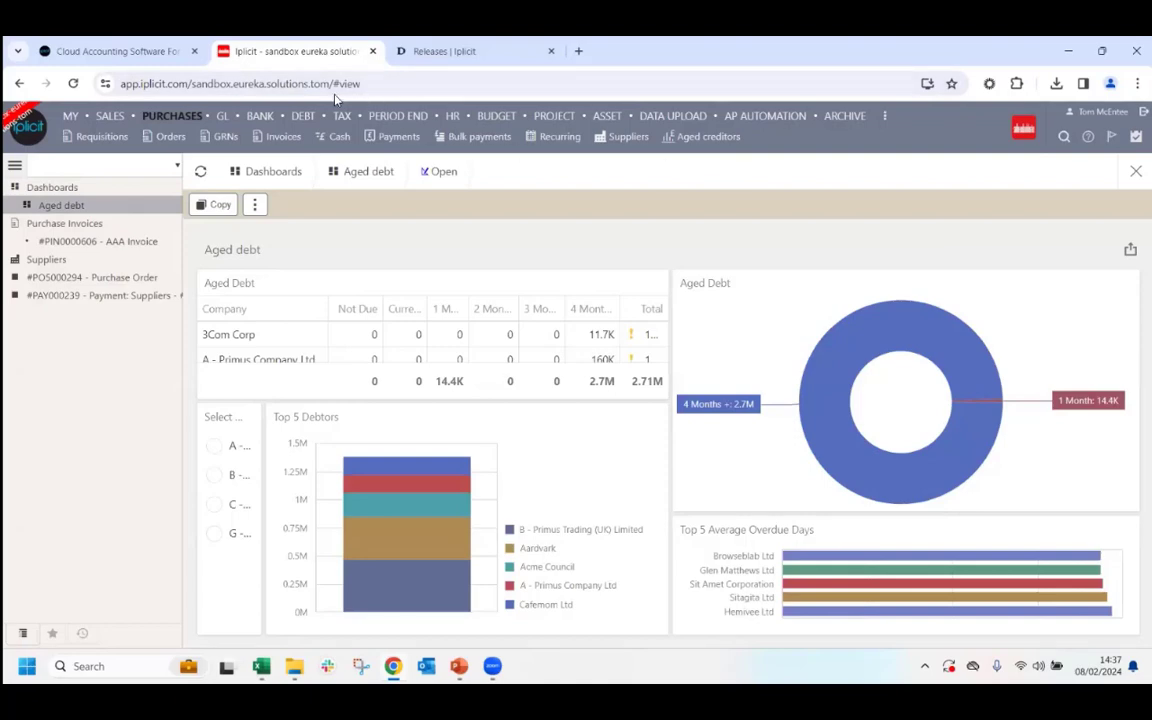
click(302, 117)
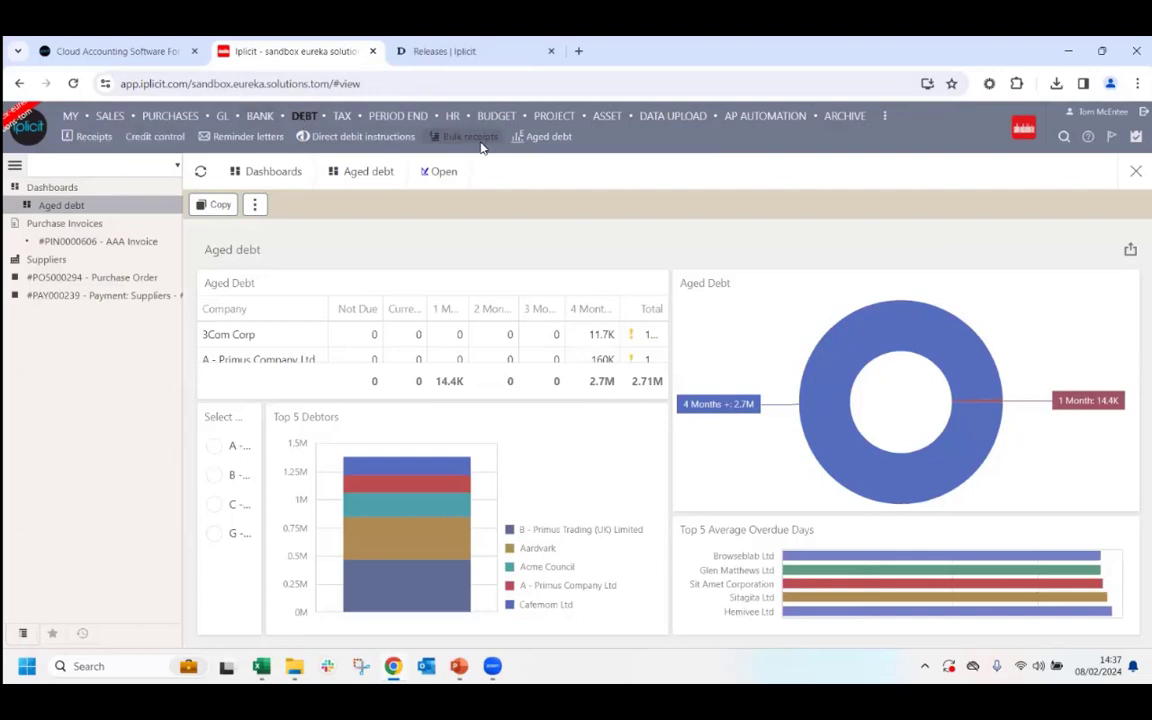
click(560, 139)
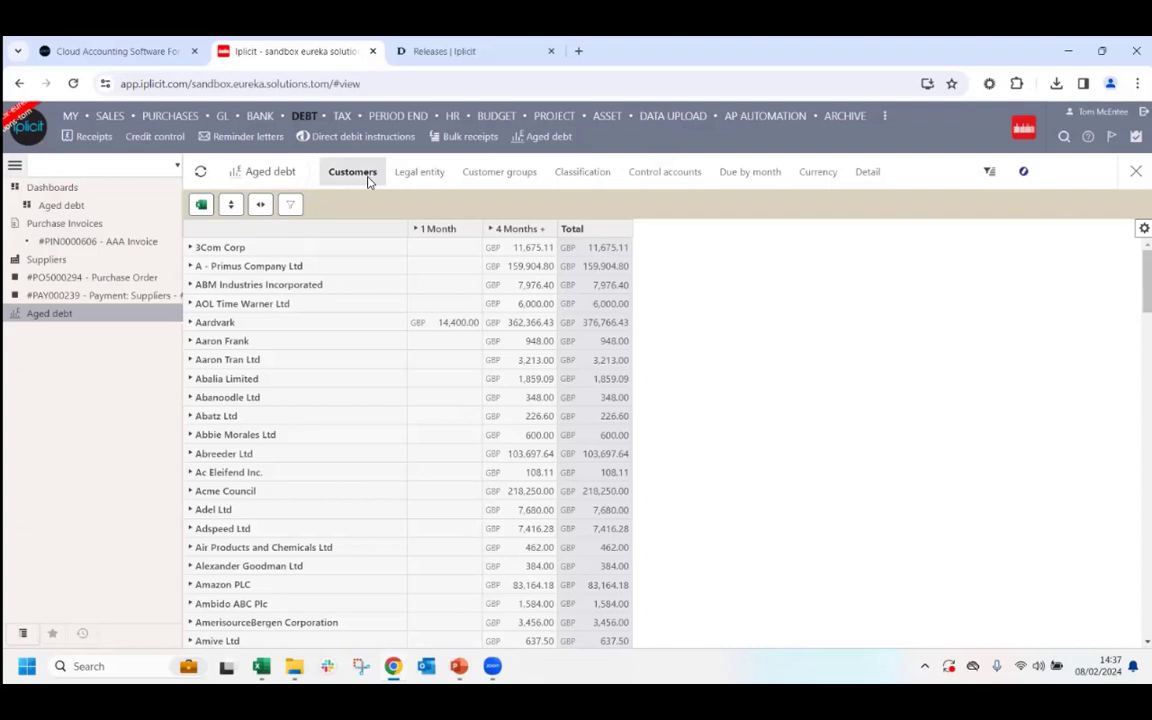
Step: Show aged debt by legal entity and drill through B - Primus Trading (UK) Limited's 4 Months + balance to its sales invoice
click(416, 178)
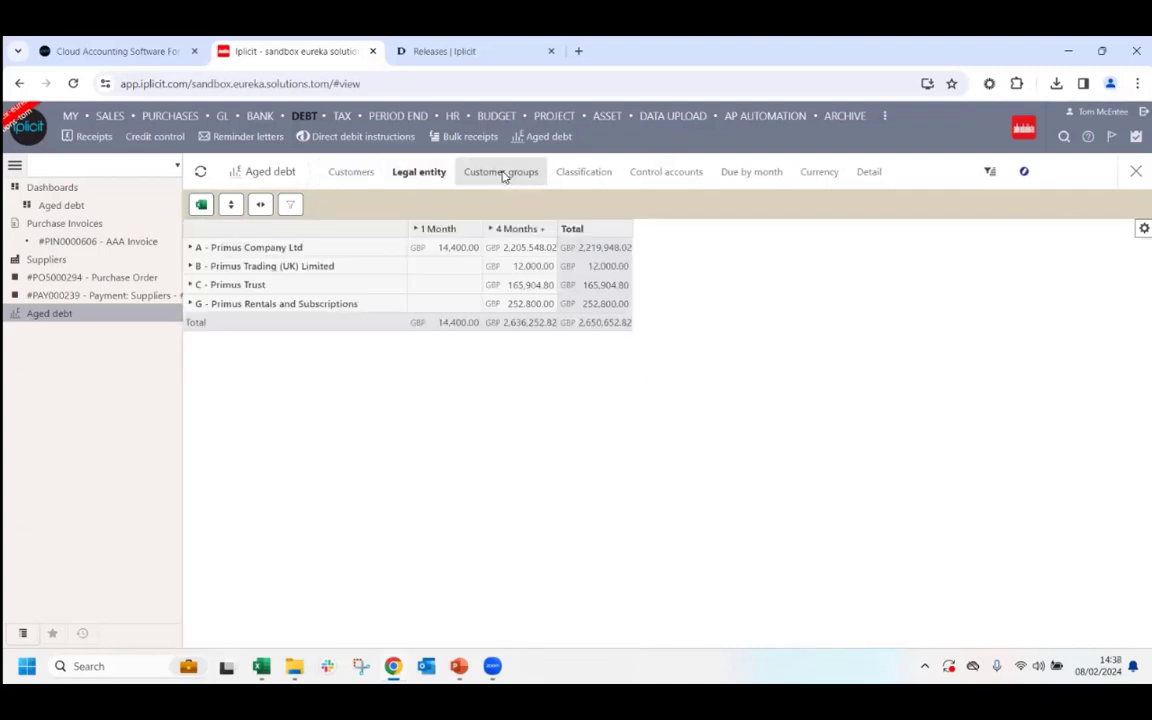
click(505, 176)
click(388, 178)
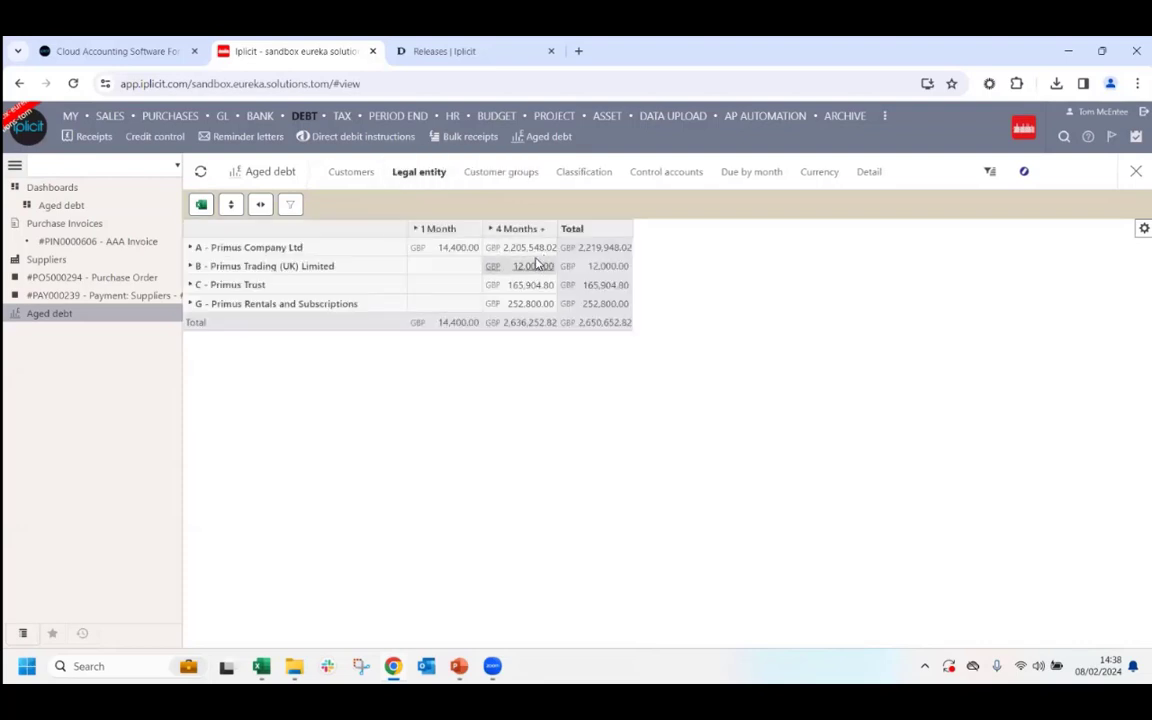
click(521, 268)
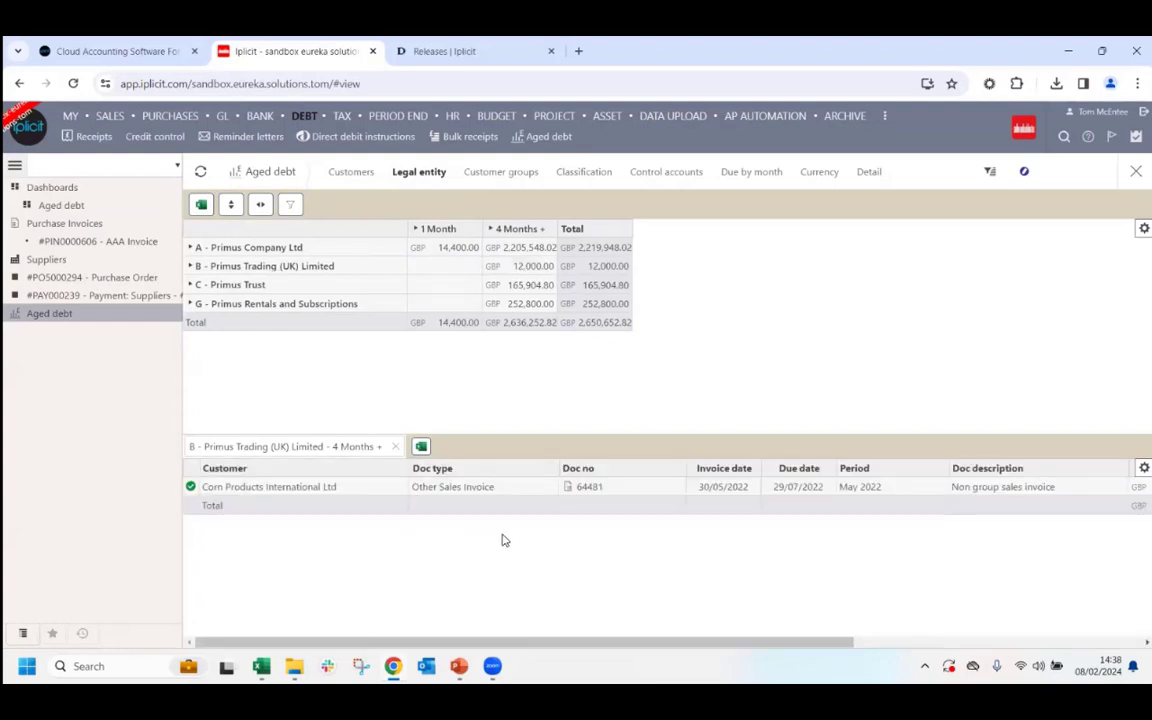
click(592, 489)
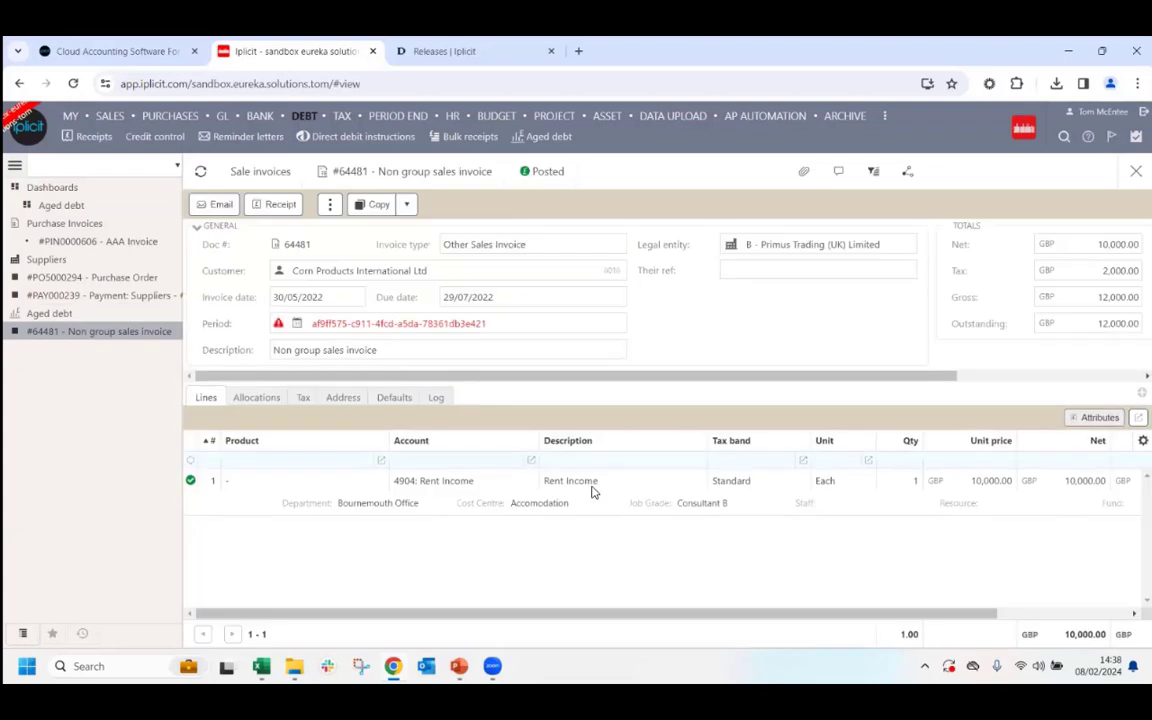